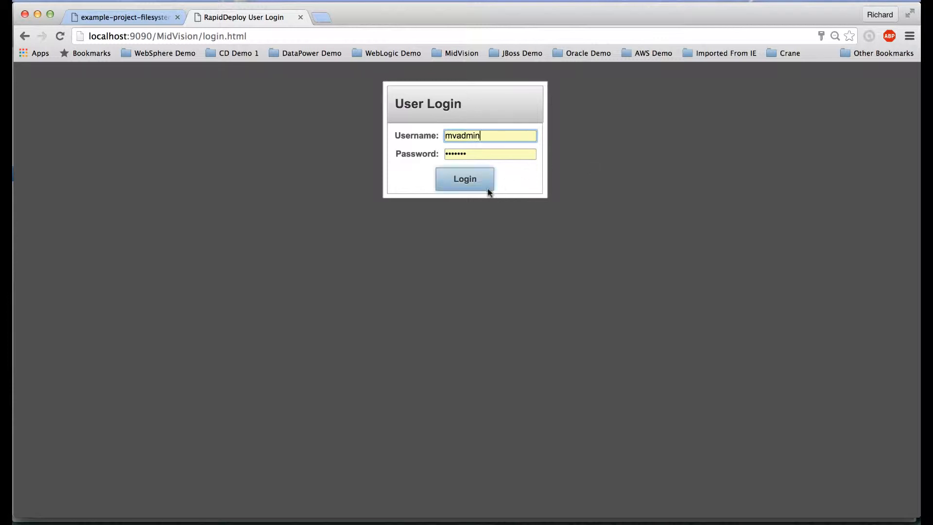
Sign in to RapidDeploy, go to the Projects list and launch the Add Project Wizard
left_click(463, 184)
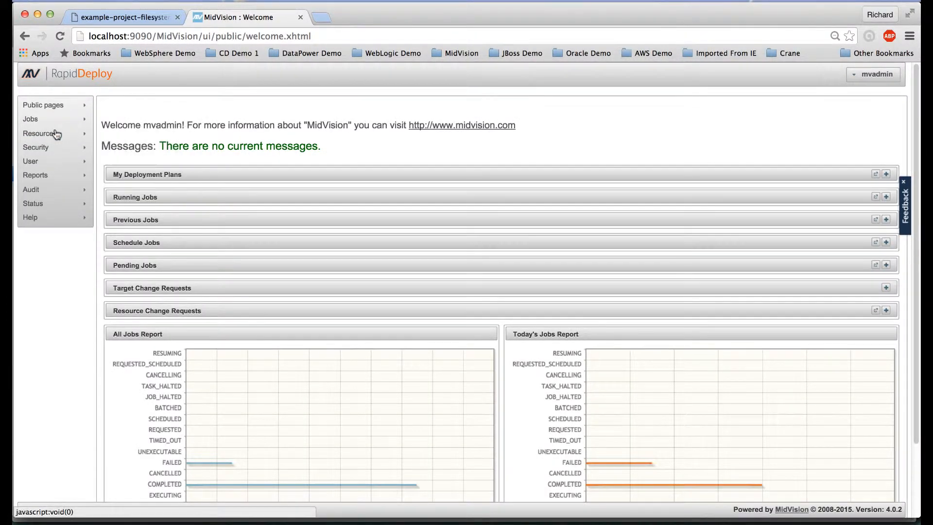
mouse_move(54, 140)
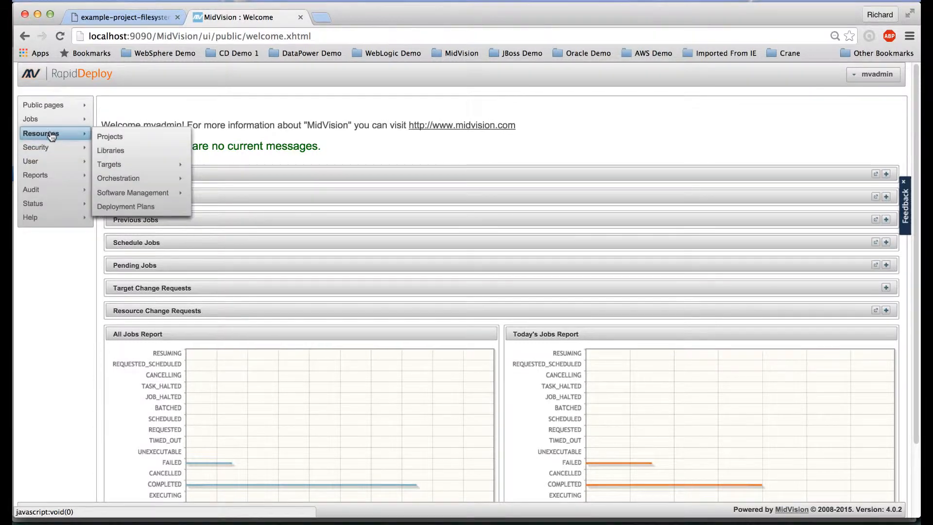
left_click(117, 138)
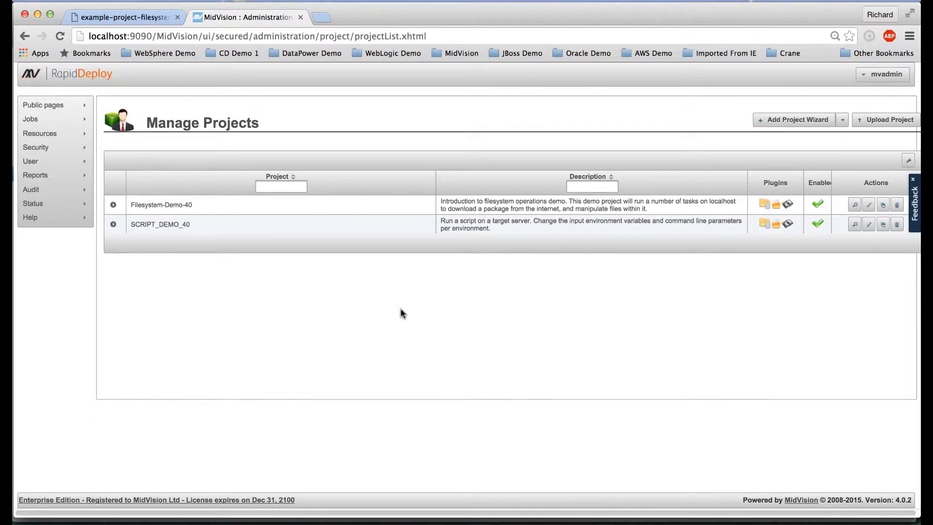
left_click(793, 120)
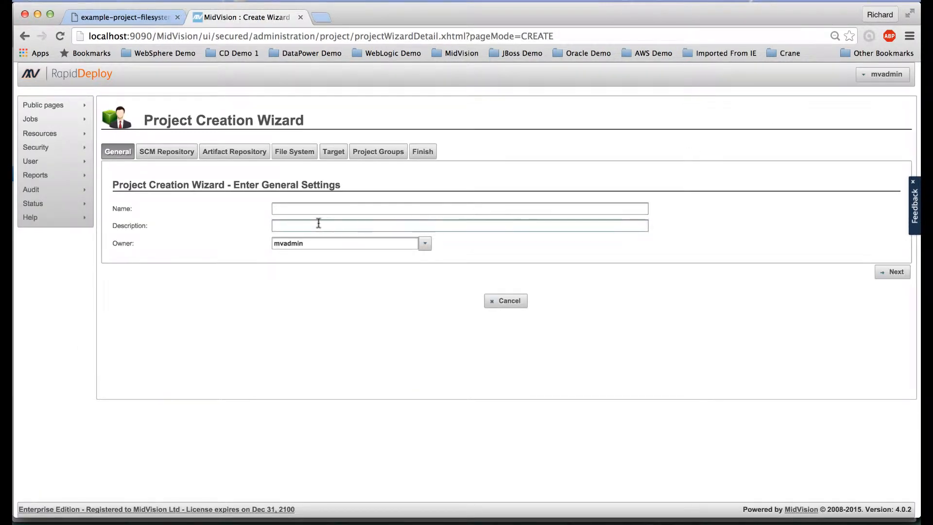
Name the project Parent-Project and copy that name into the description
left_click(313, 210)
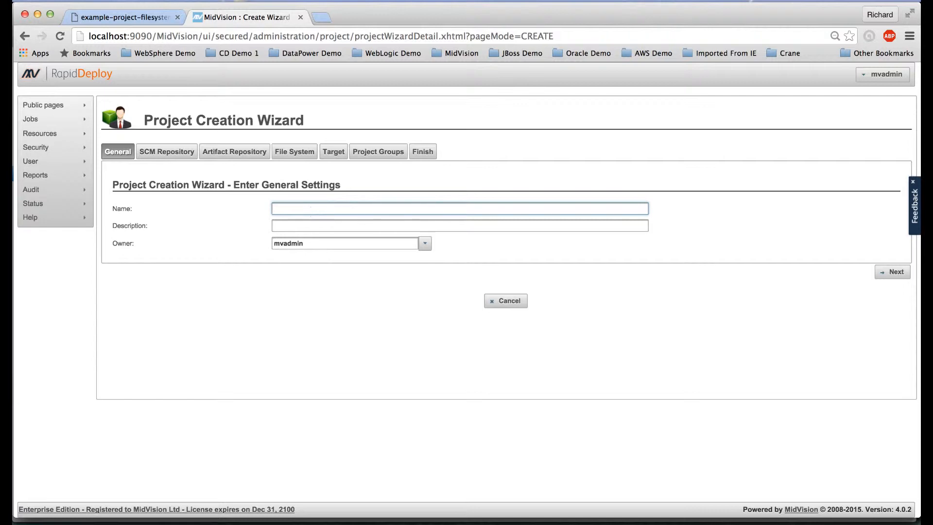
type("Parent-Project")
triple_click(293, 208)
key("super+c")
left_click(340, 226)
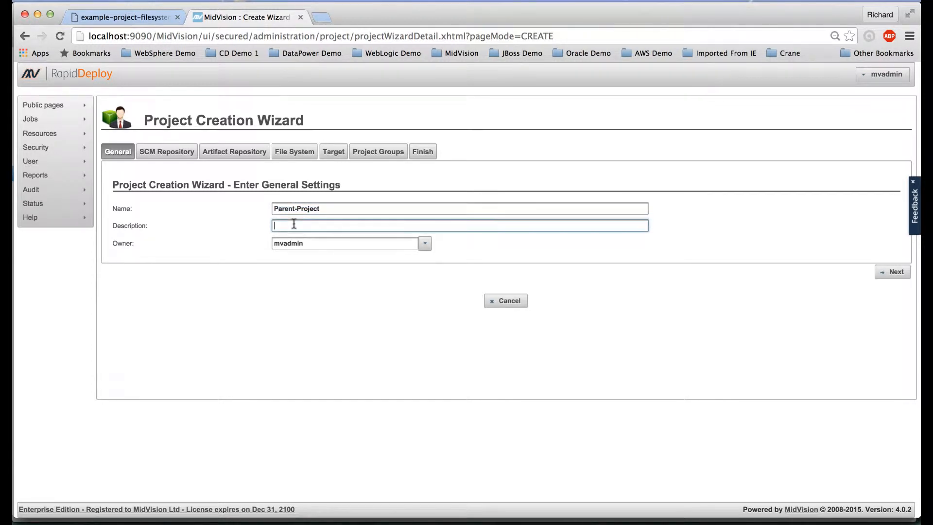
key("super+v")
left_click(893, 272)
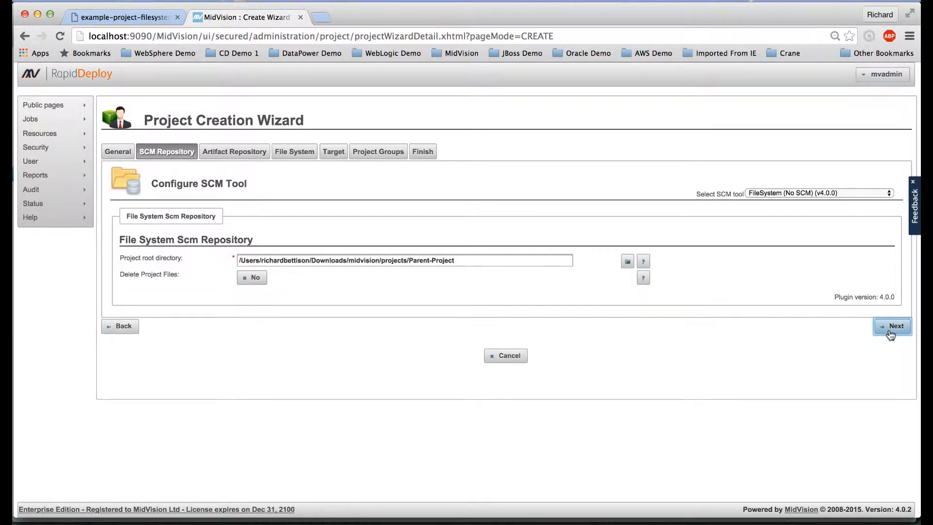
Set Delete Project Files to Yes and advance past the repository and file system steps to First Target
left_click(252, 277)
left_click(893, 326)
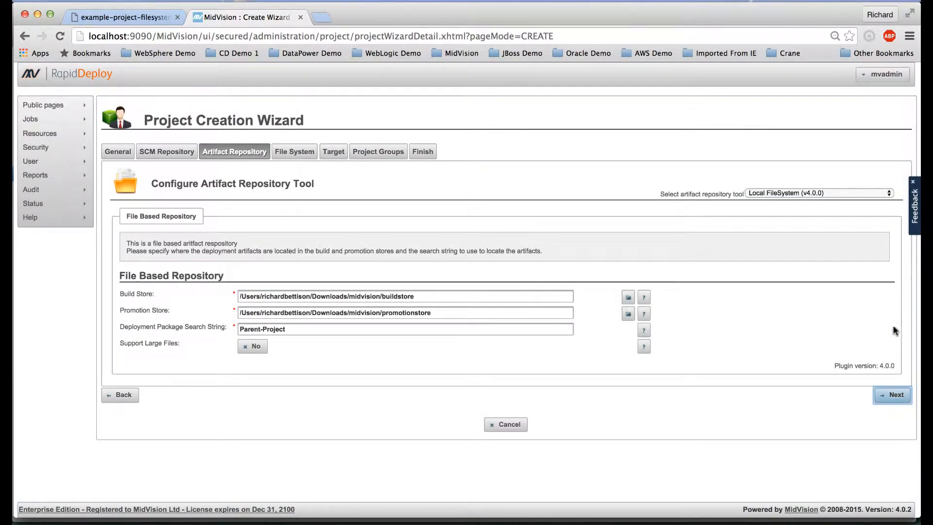
left_click(898, 394)
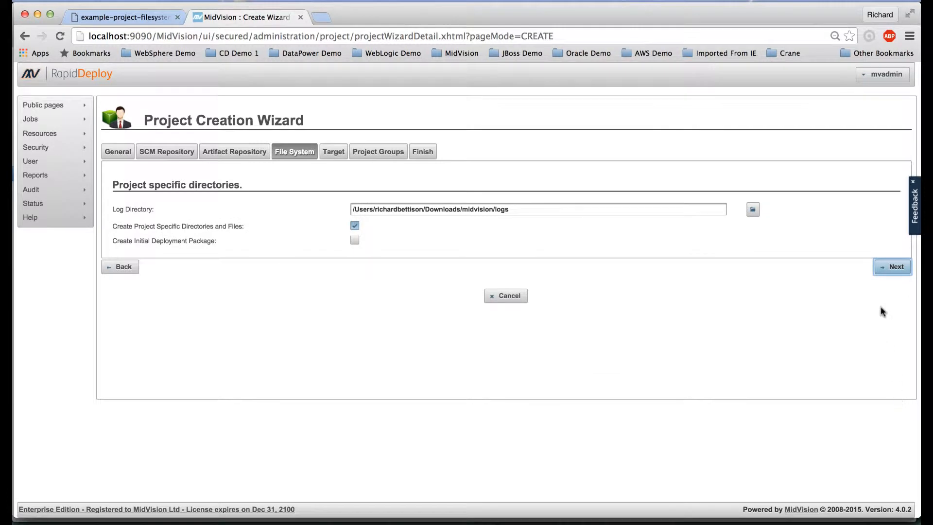
left_click(884, 272)
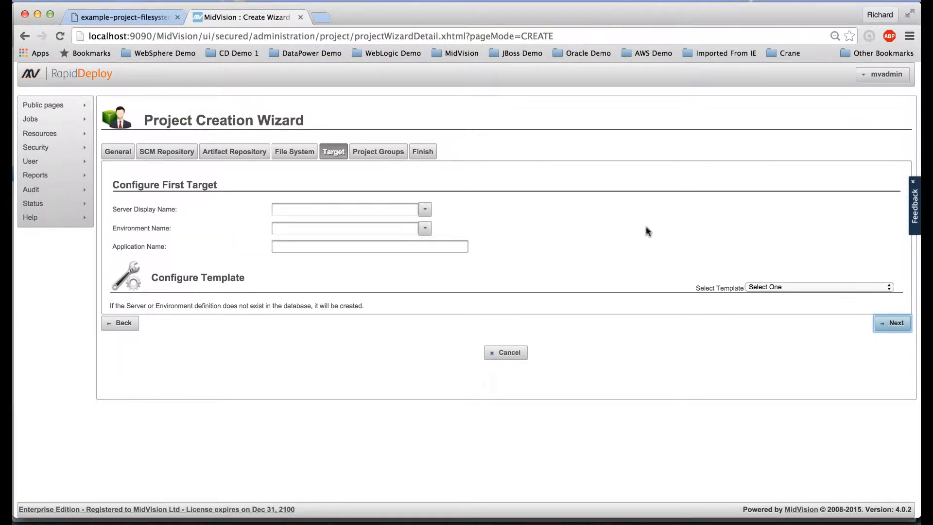
left_click(309, 211)
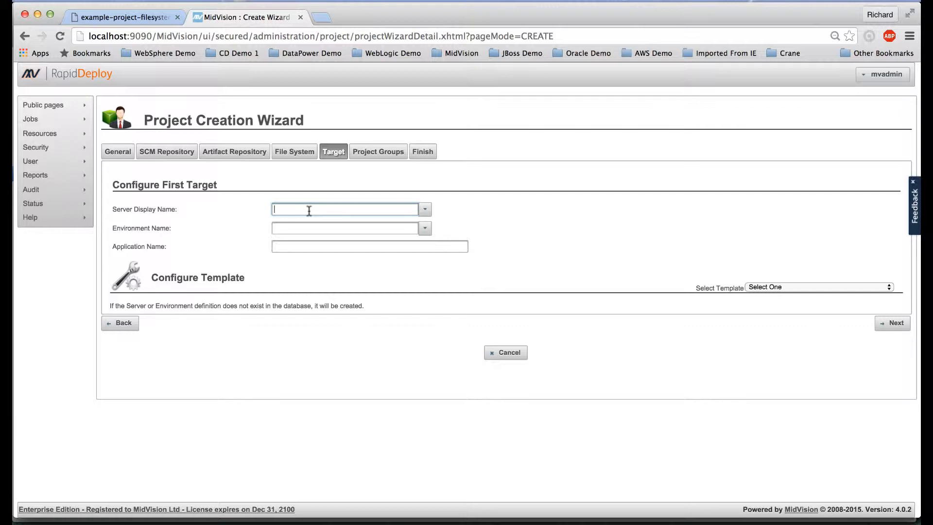
Set the first target to server localhost_linux, environment dev, application FilesystemAndScripts
left_click(424, 209)
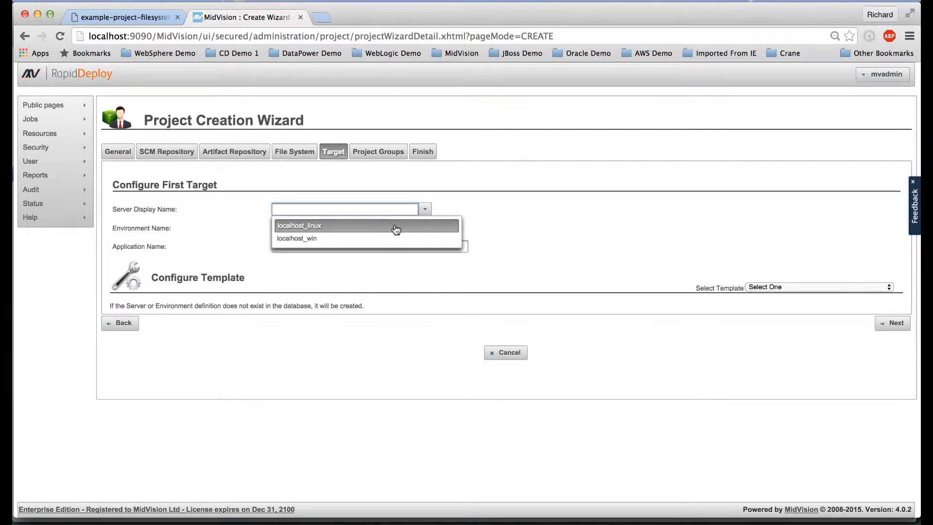
left_click(396, 227)
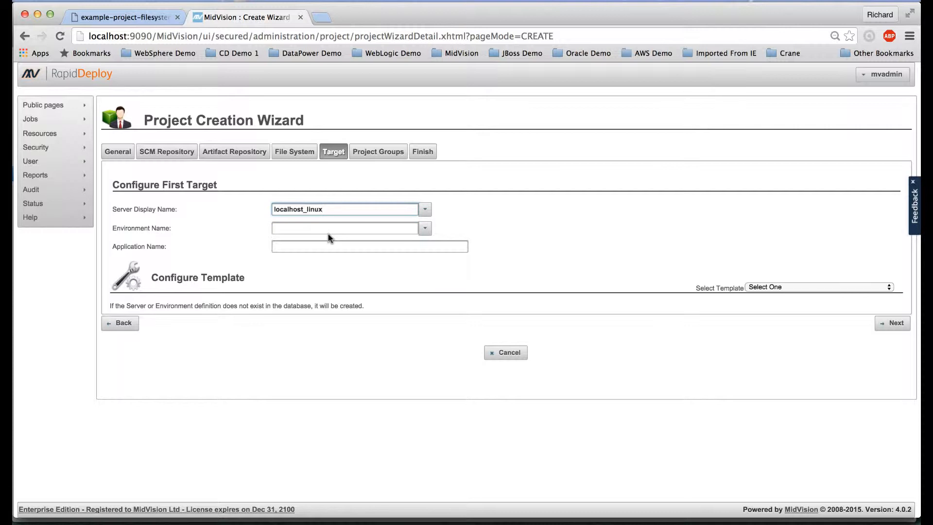
left_click(424, 228)
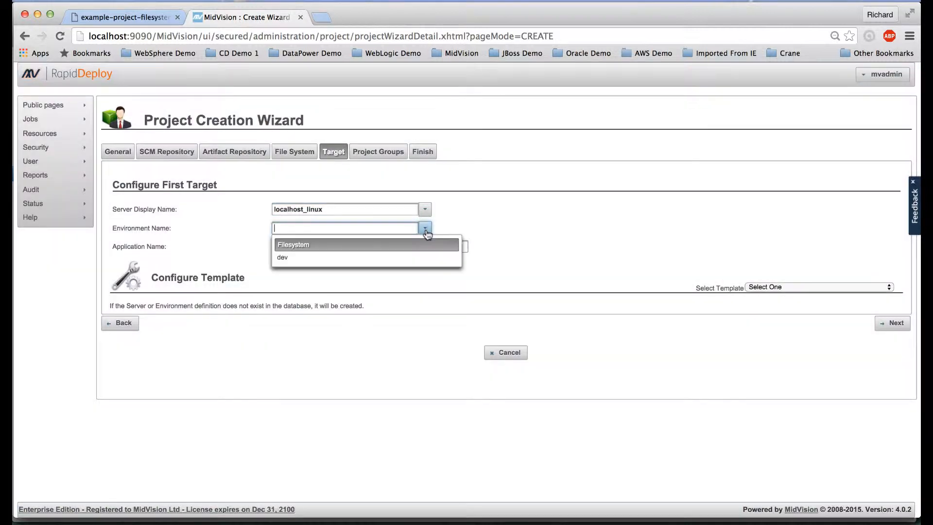
left_click(334, 258)
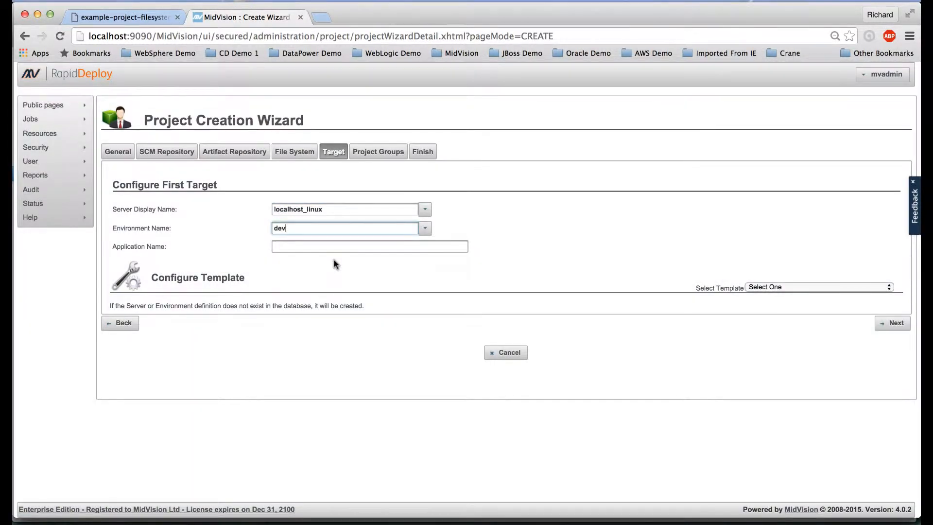
left_click(326, 246)
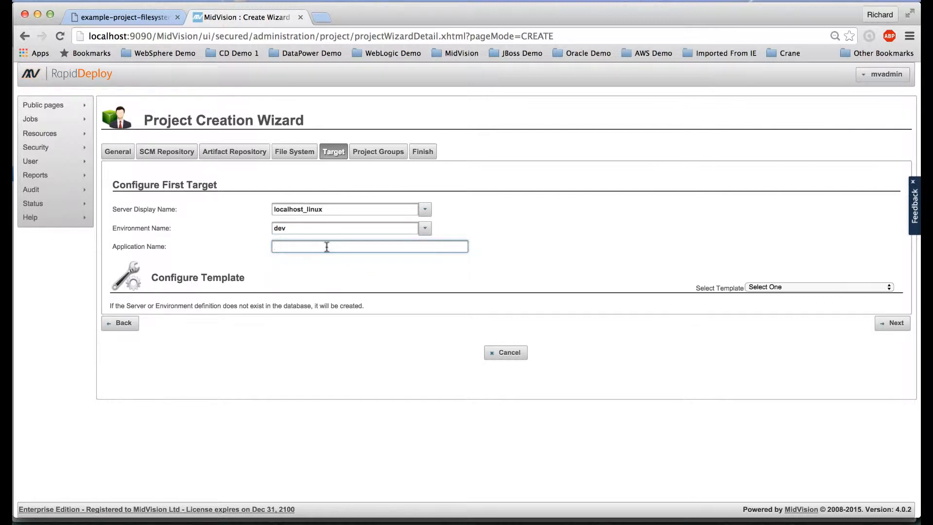
type("FilesystemAndScripts")
left_click(884, 325)
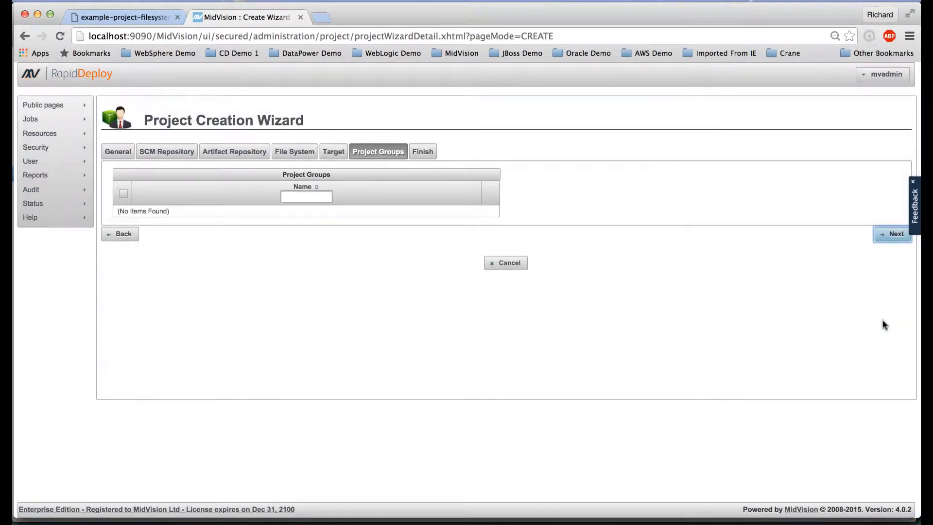
Create Parent-Project from the wizard summary, confirming with Yes, then open it for editing
left_click(889, 232)
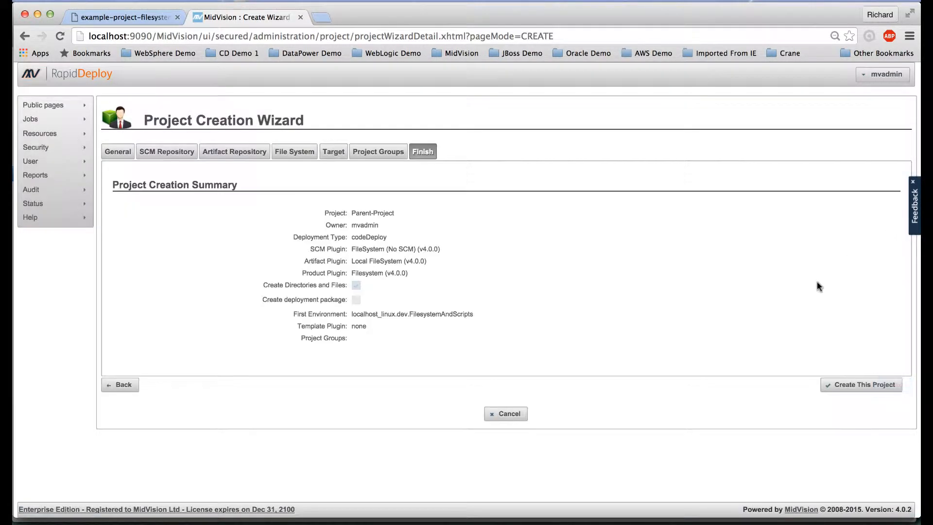
left_click(863, 387)
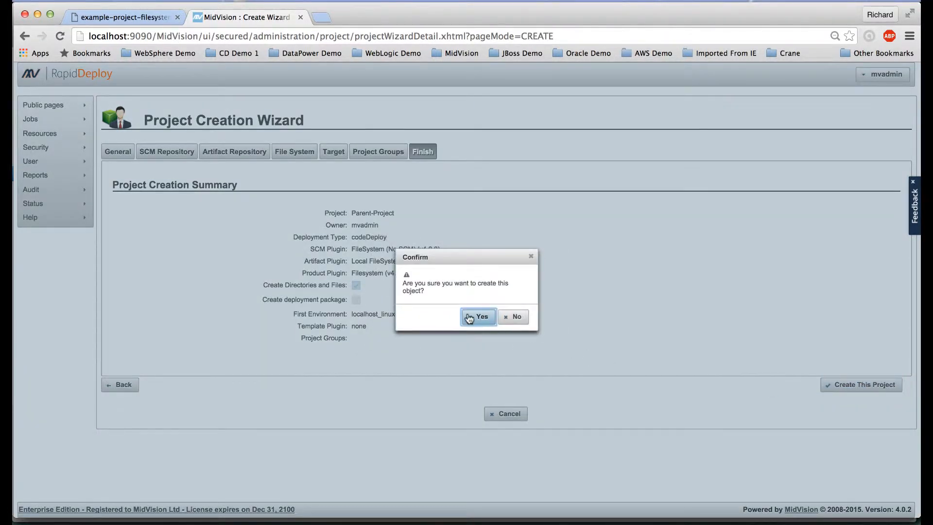
left_click(468, 315)
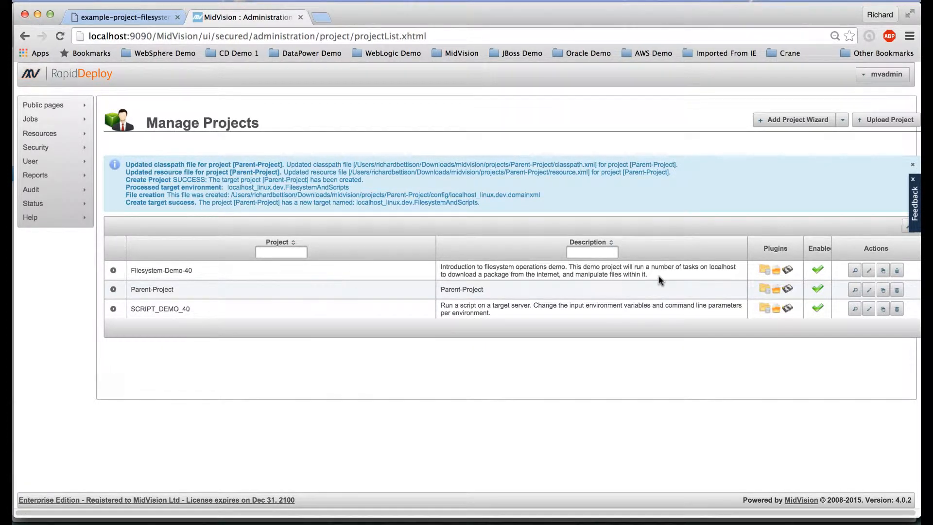
left_click(868, 290)
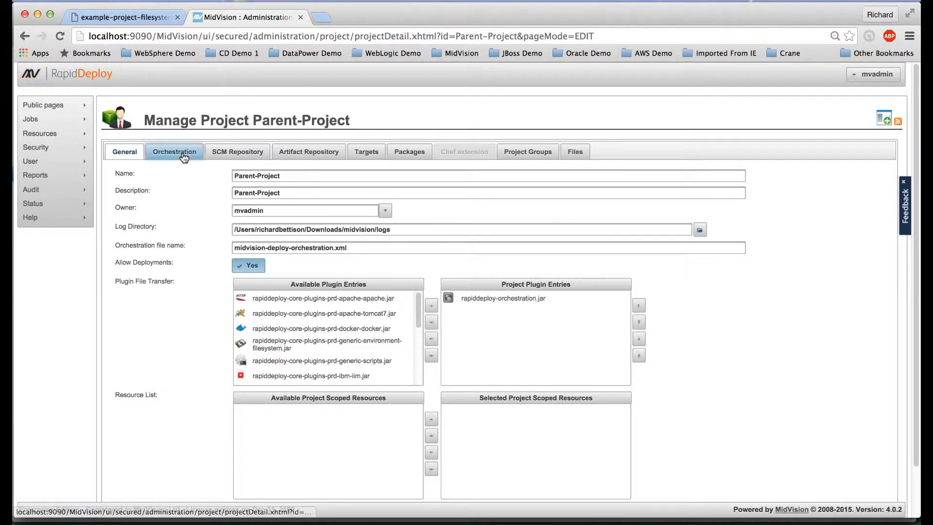
Add a RunRDDeploymentTask from the RAPIDDEPLOY group to the orchestration and open its settings
left_click(170, 155)
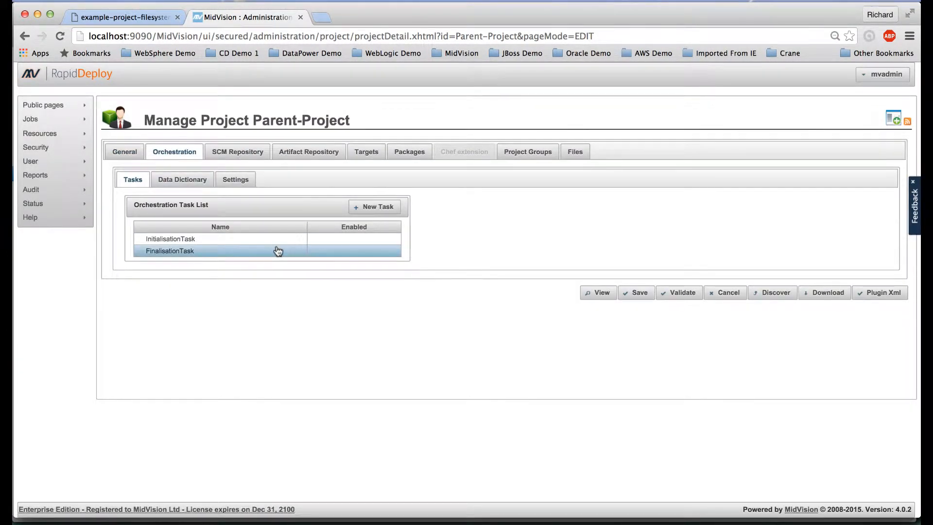
left_click(374, 209)
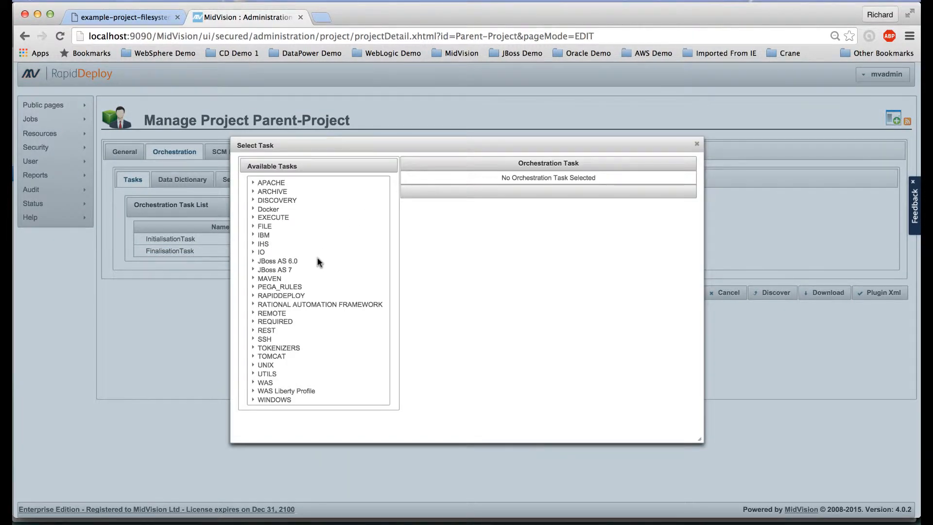
left_click(253, 296)
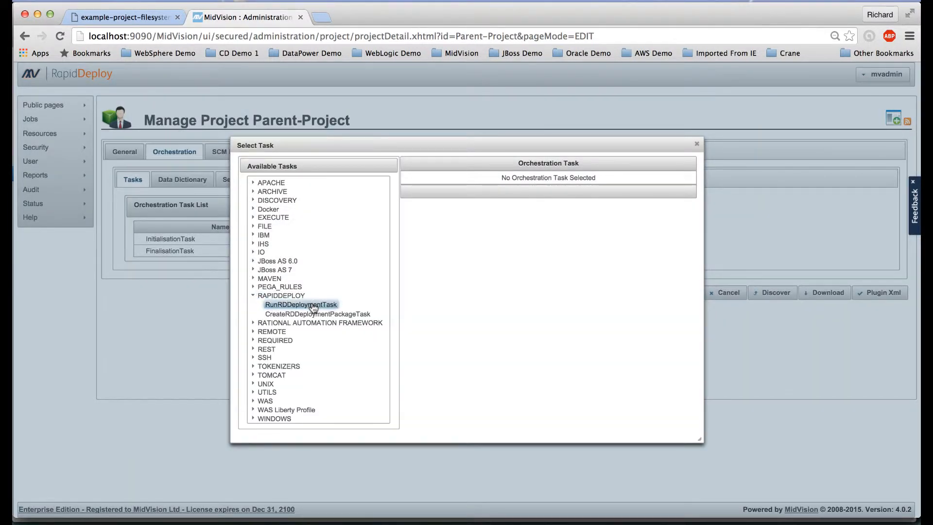
left_click(314, 305)
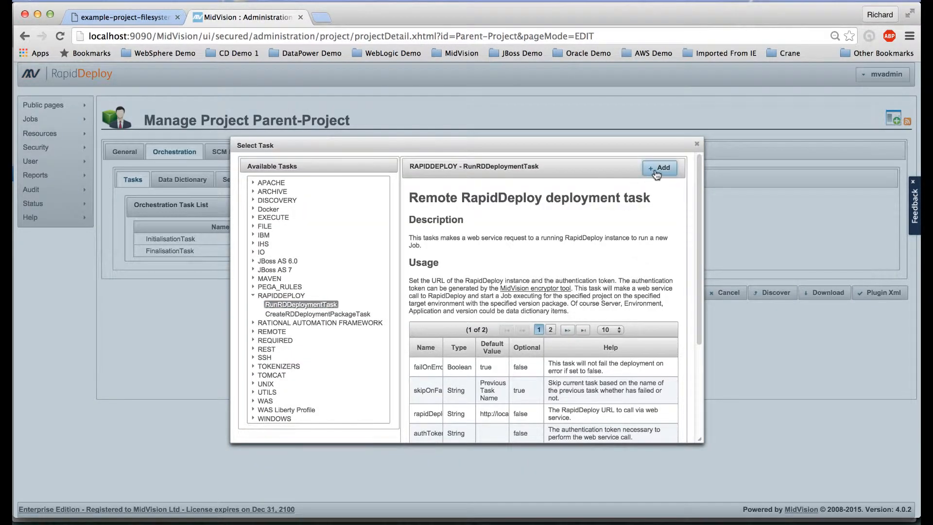
left_click(660, 168)
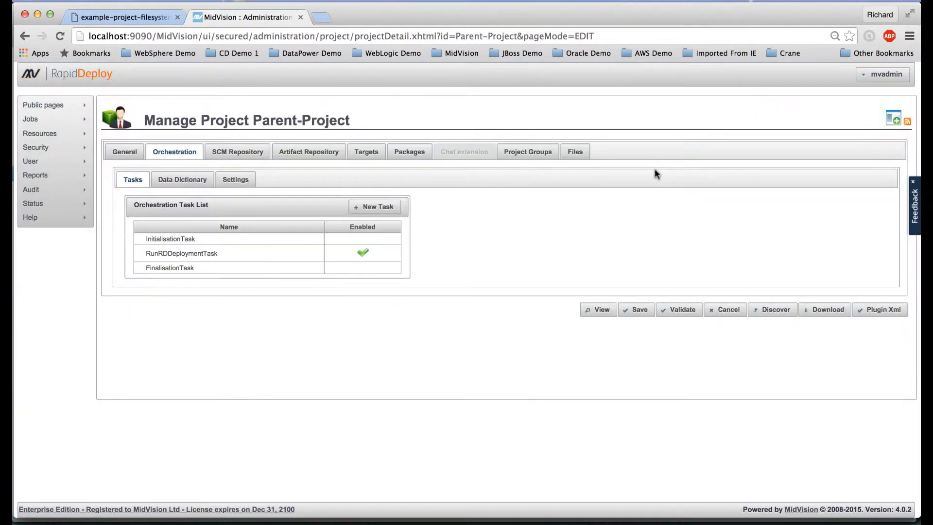
left_click(287, 260)
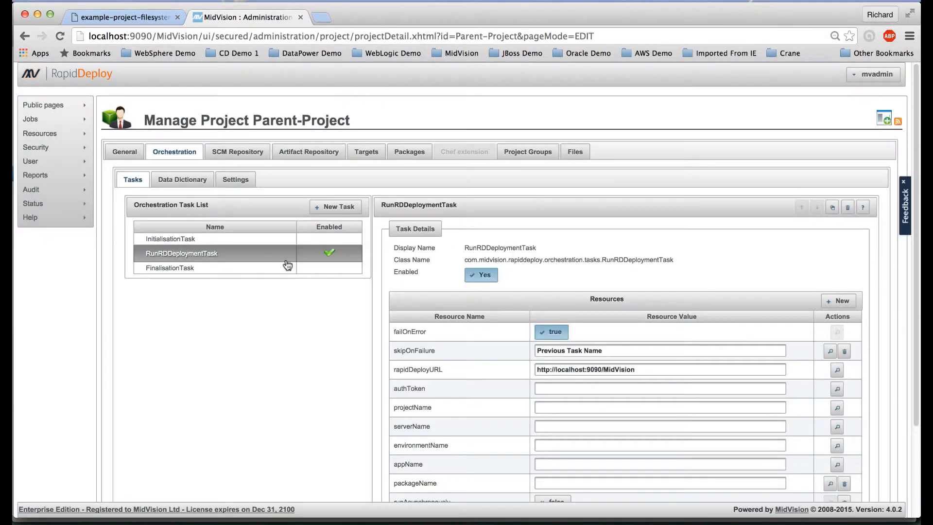
scroll(683, 313, "down", 1)
scroll(684, 313, "down", 3)
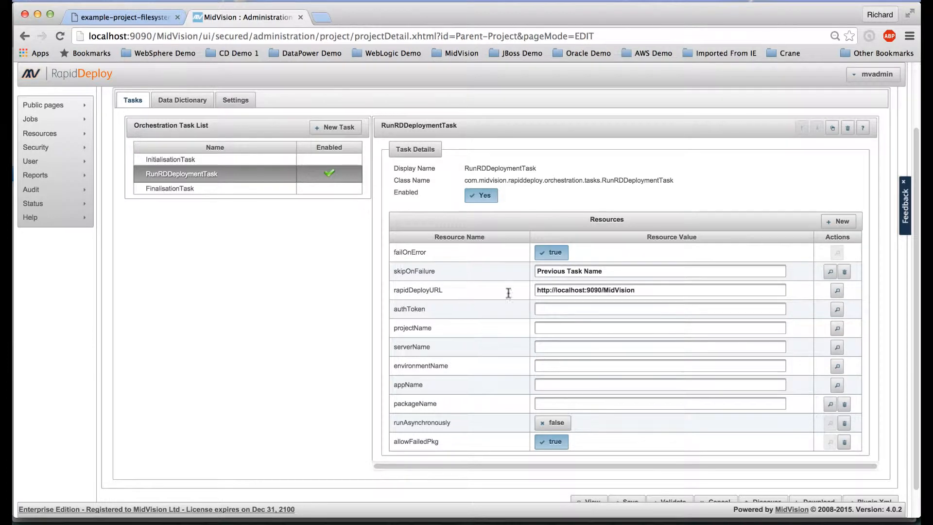
left_click_drag(652, 290, 535, 293)
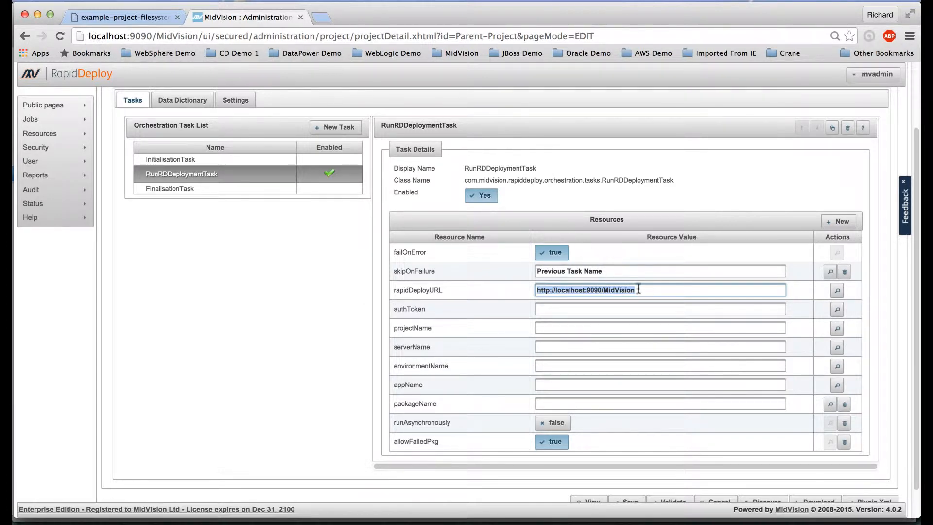
left_click(555, 310)
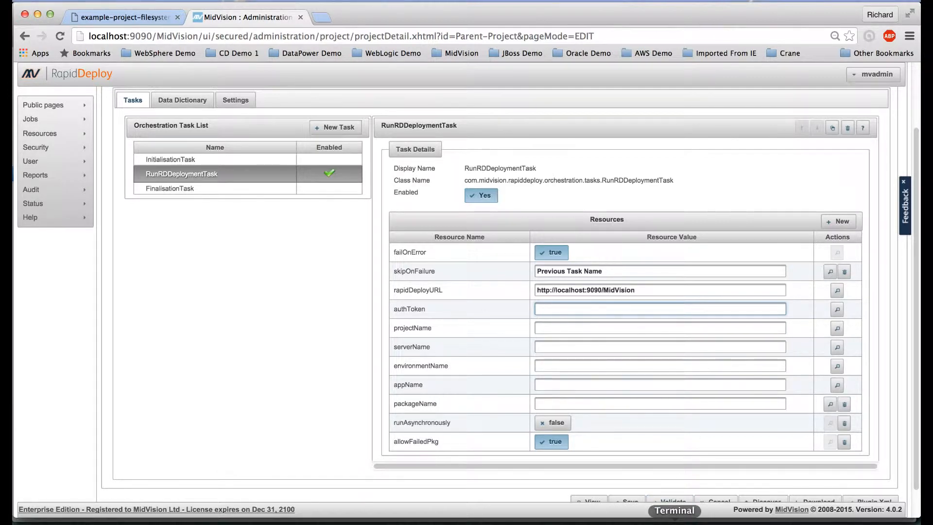
left_click(674, 522)
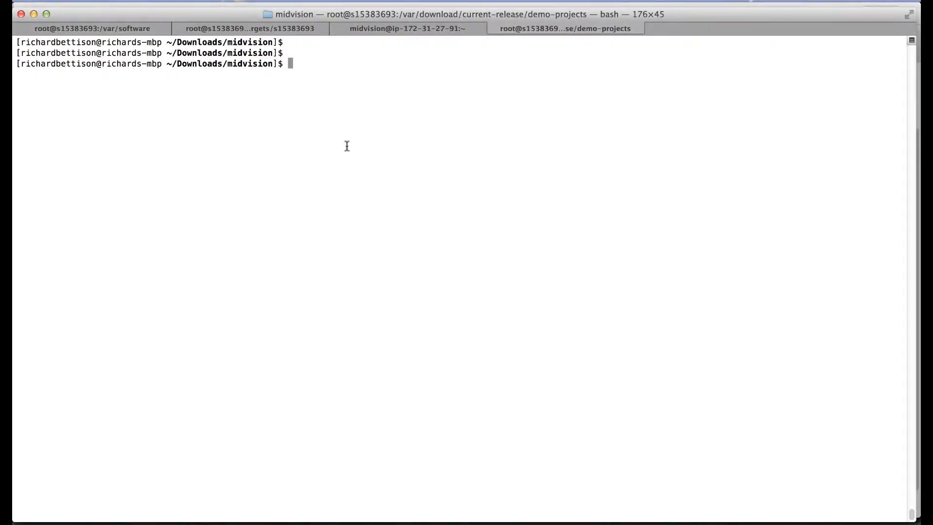
Move into the tools folder and run ./run-web-service-encrypter.sh
type("ls")
key("Return")
type("cd tools")
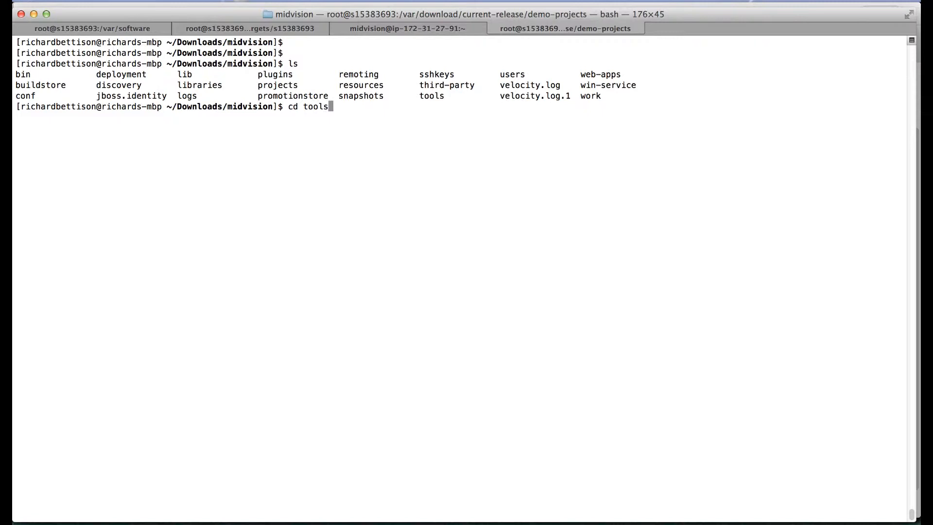
key("Return")
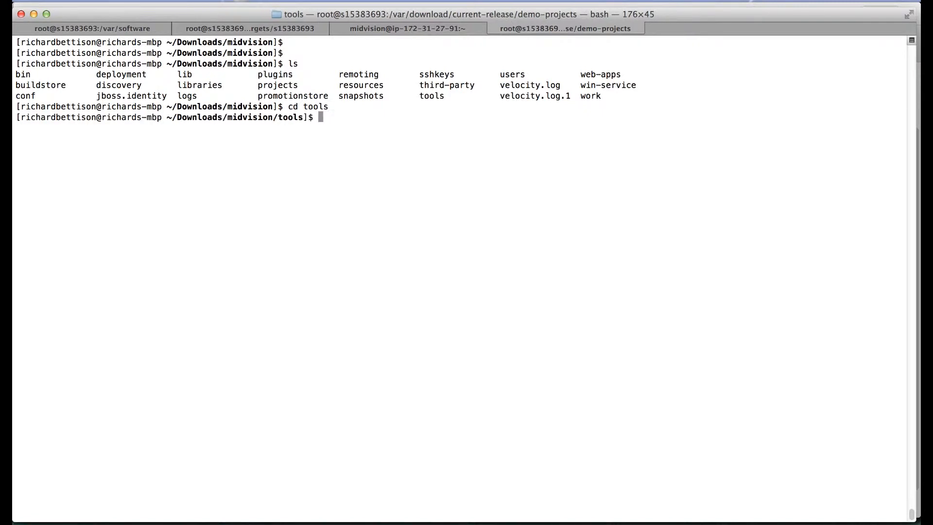
type("ls")
key("Return")
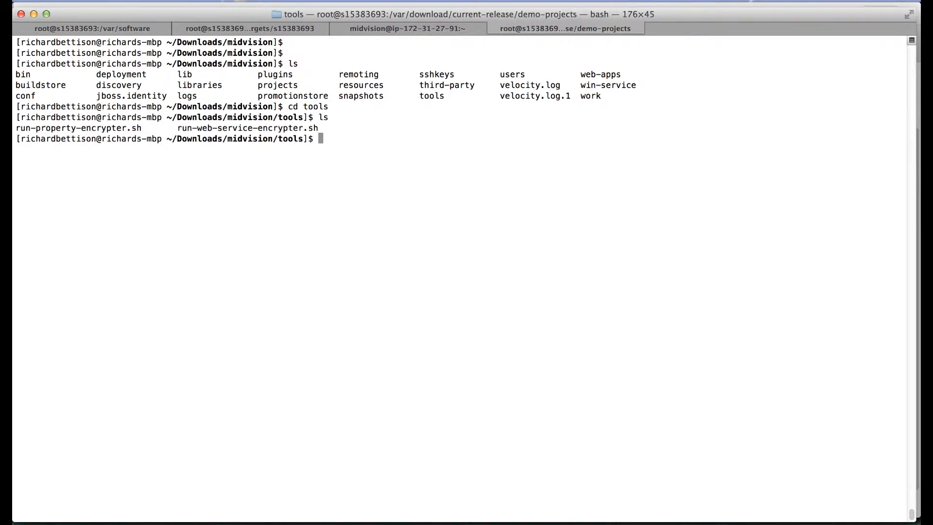
type("./")
left_click_drag(181, 129, 325, 127)
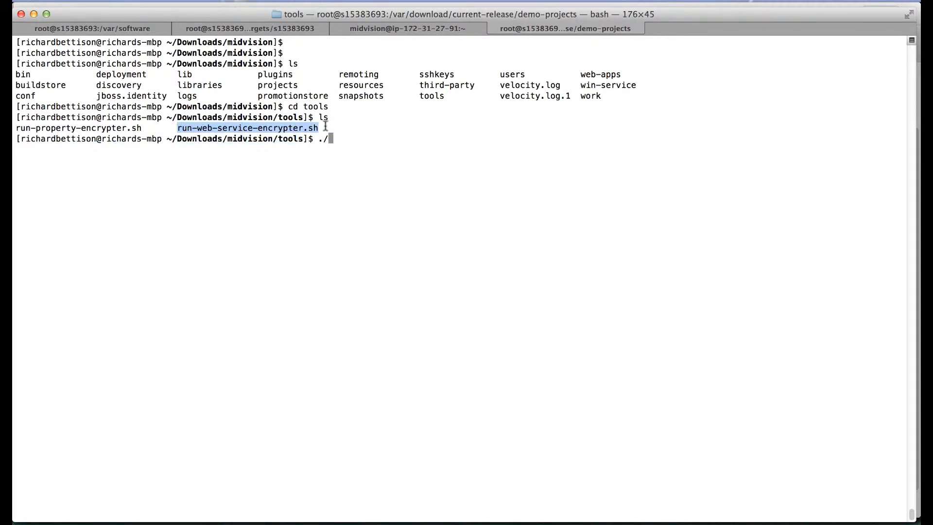
type("run-web-service-encrypter.sh")
key("Return")
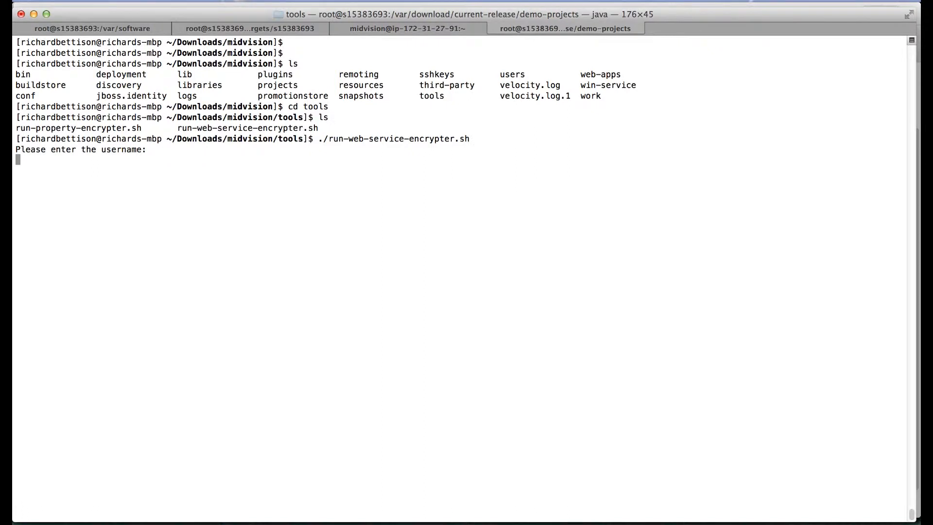
Enter the admin username and password twice, copy the encrypted web service token, and return to RapidDeploy
type("mvadmin")
key("Return")
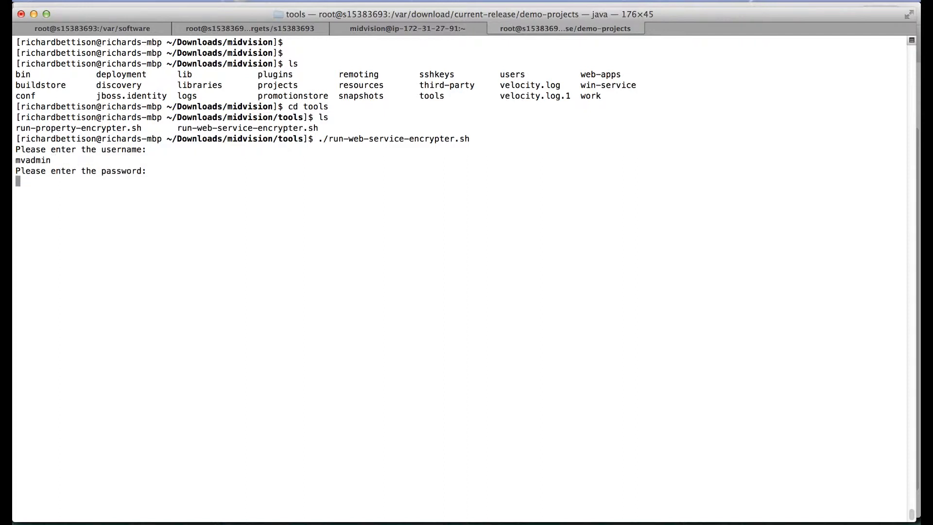
key("Return")
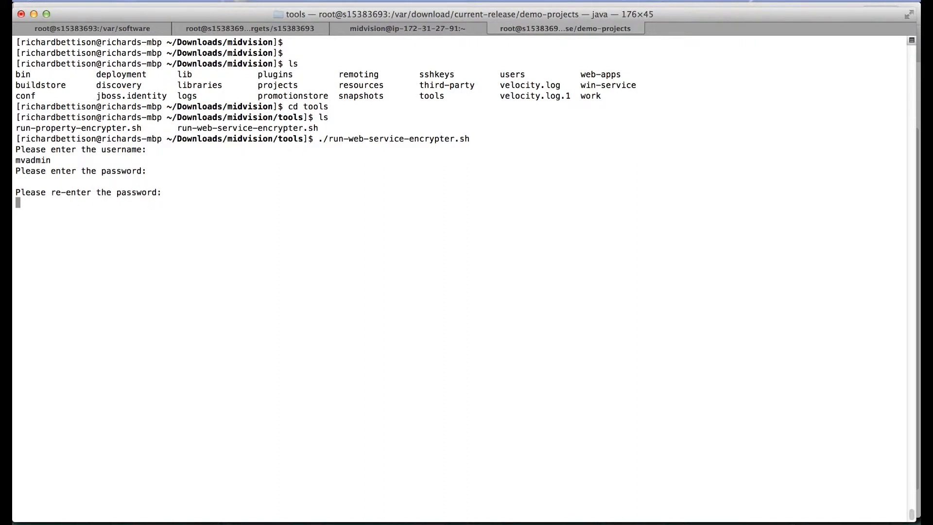
key("Return")
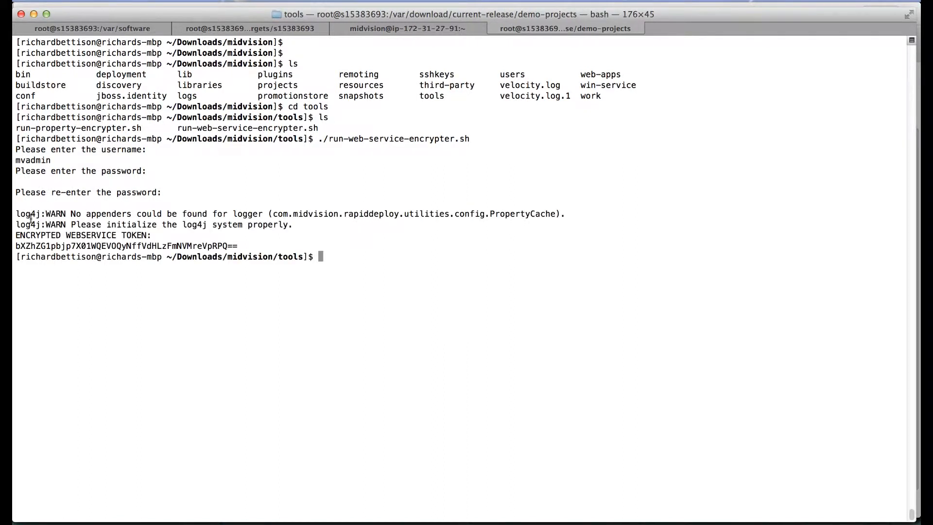
left_click_drag(16, 243, 237, 244)
key("super+c")
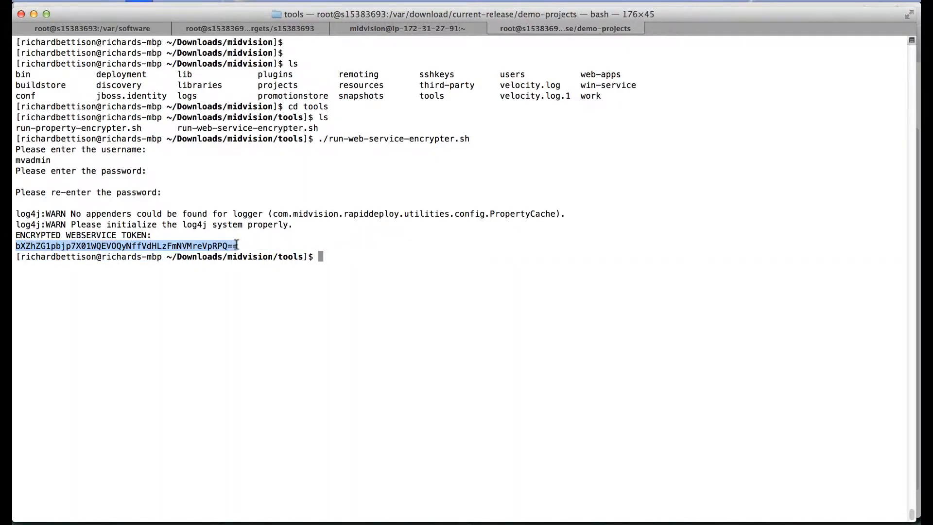
left_click(123, 520)
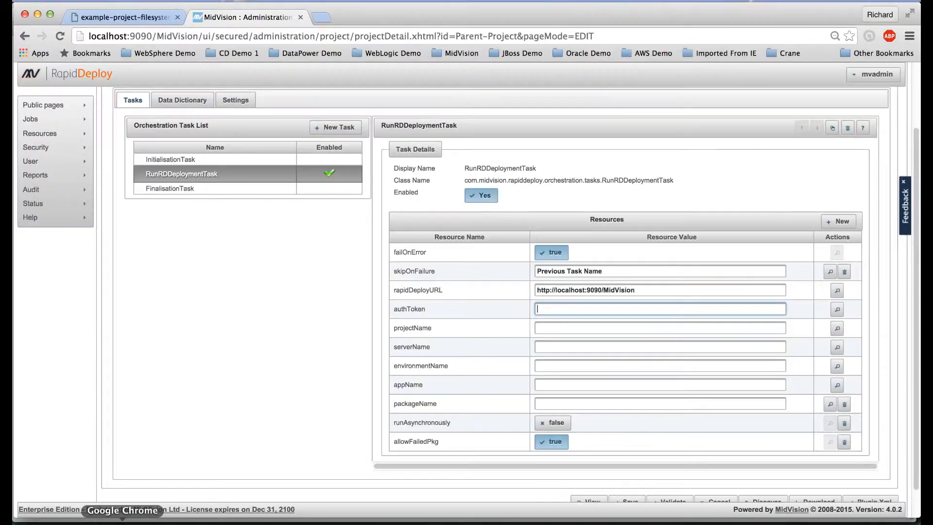
Paste the encrypted token into authToken and set projectName to Filesystem-Demo-40
left_click(574, 311)
key("super+v")
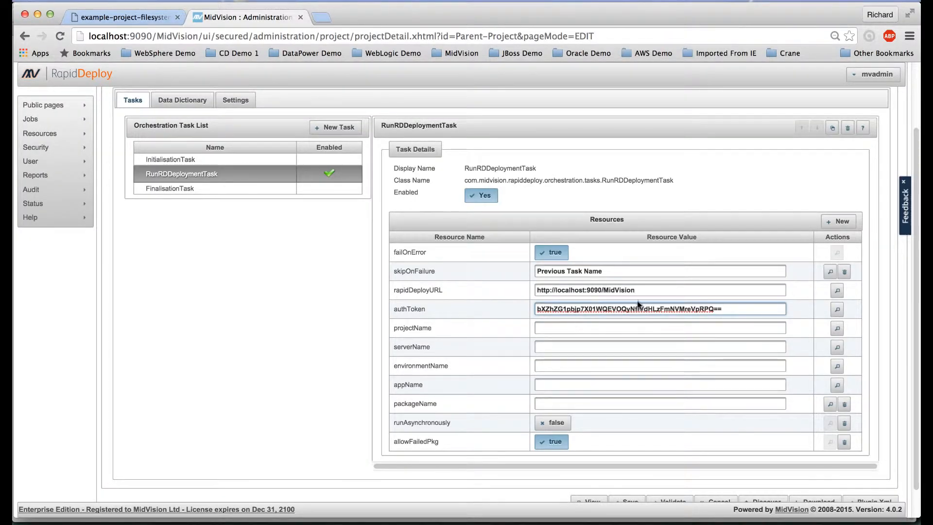
left_click(564, 327)
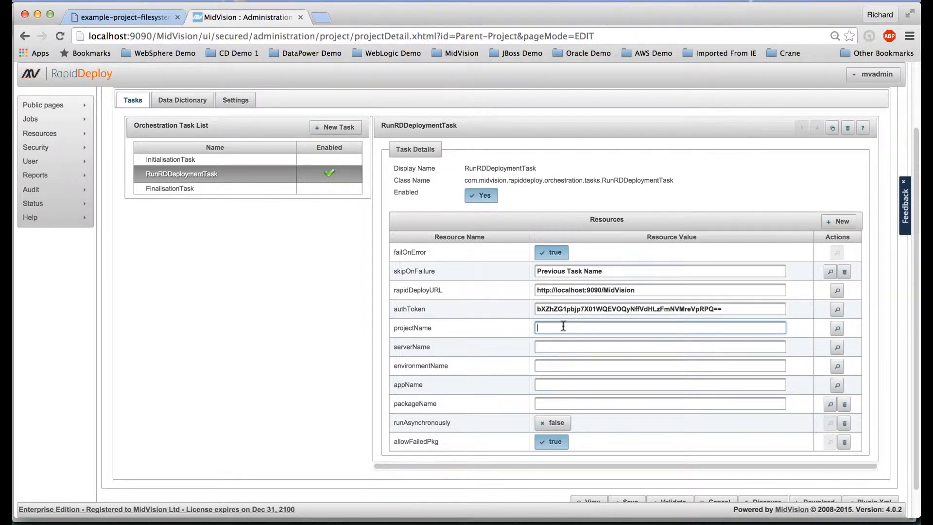
type("Filesystem-Demo-40")
Set serverName localhost_linux, environmentName Filesystem and appName Application1
left_click(556, 348)
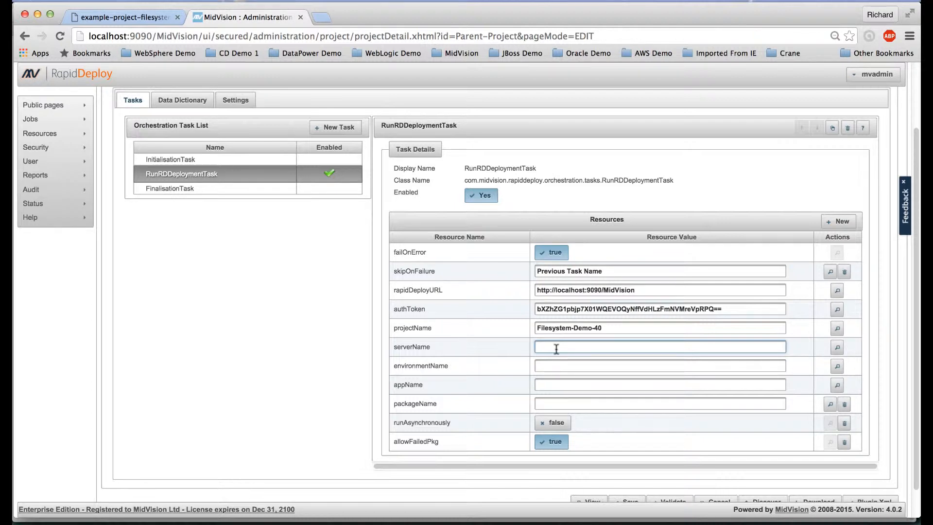
type("localhost_linux")
left_click(556, 366)
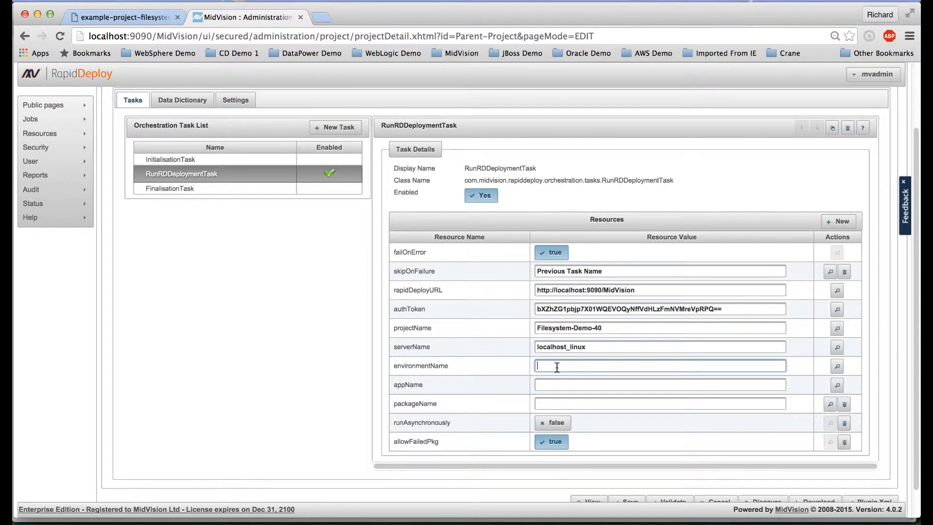
type("Filesystem")
left_click(555, 386)
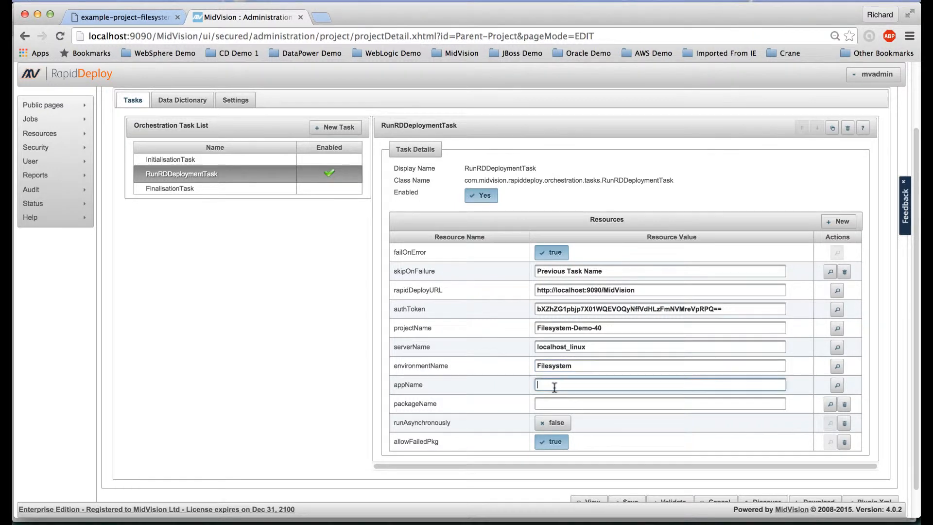
type("Application1")
left_click(545, 409)
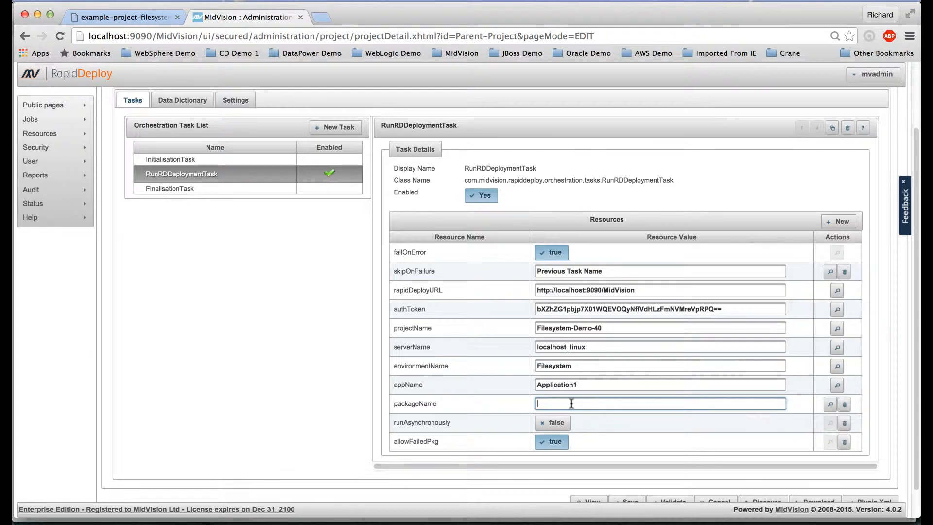
scroll(677, 441, "down", 2)
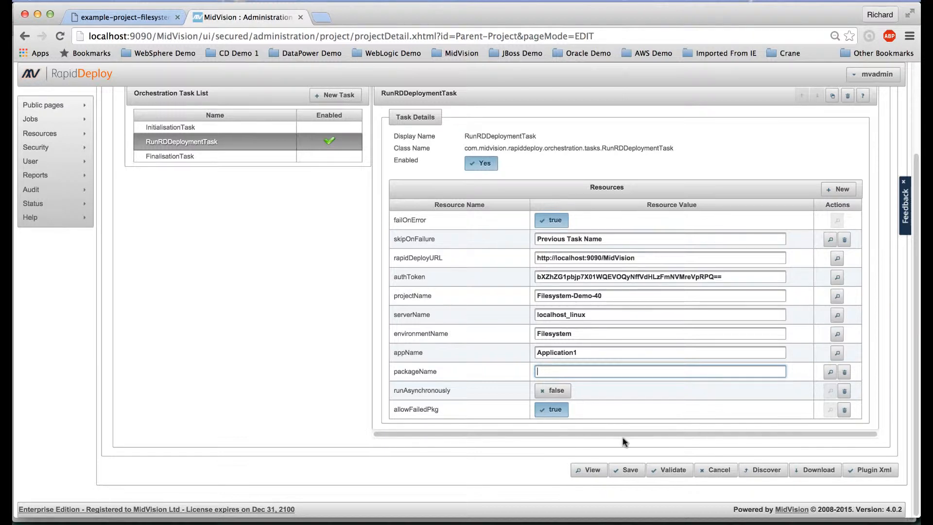
Save the orchestration with Save and Continue, then reopen Parent-Project for editing
left_click(629, 470)
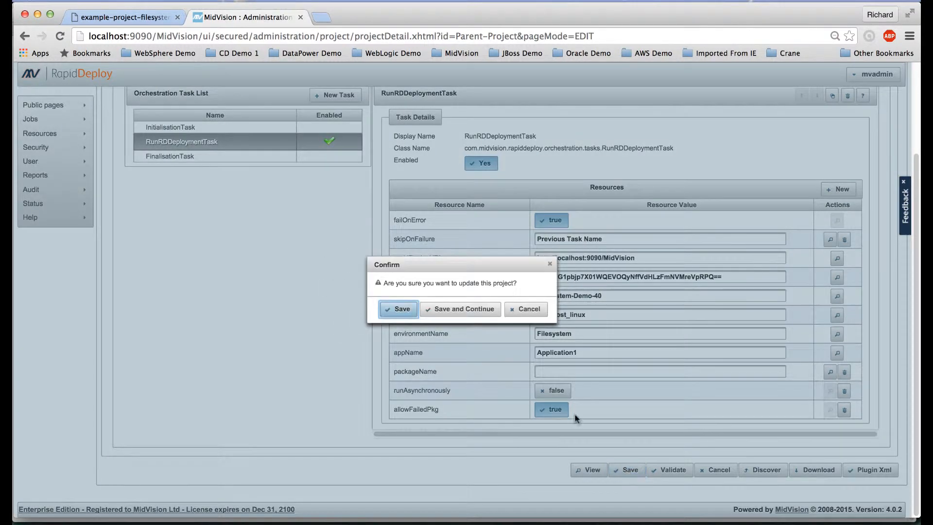
left_click(445, 308)
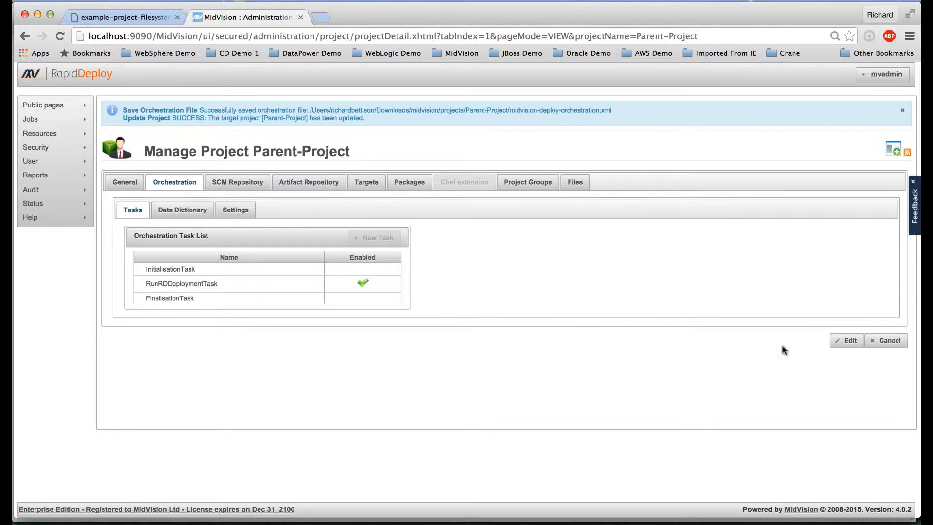
left_click(850, 342)
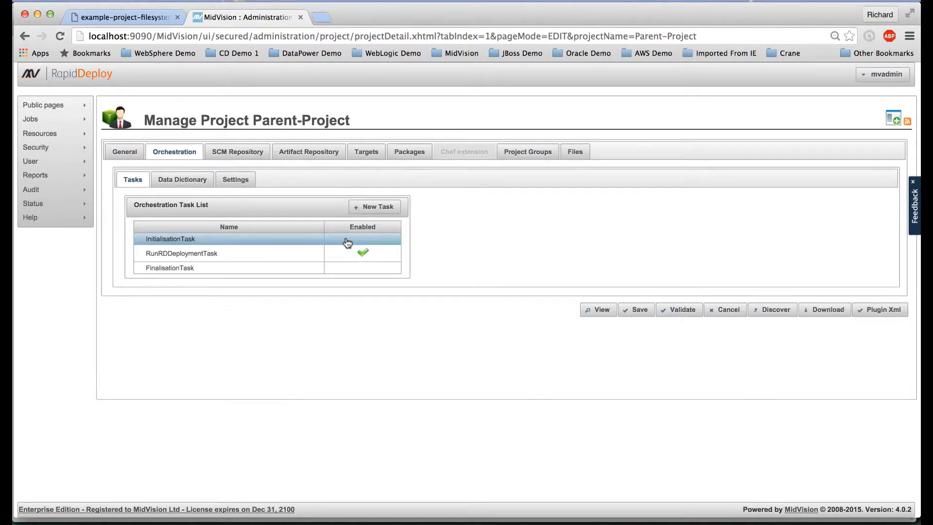
Rename the deployment task to RunRDDeploymentTask-Filesystem
left_click(230, 257)
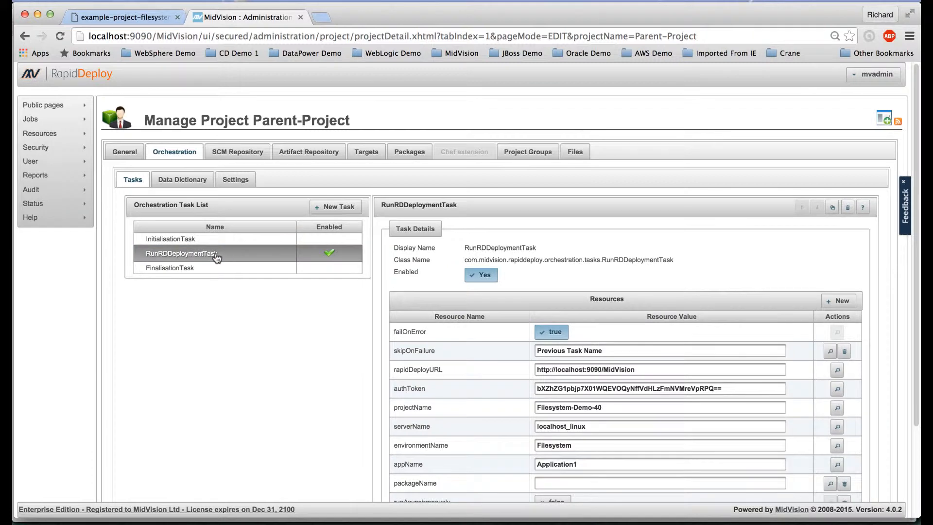
left_click(206, 253)
left_click(225, 253)
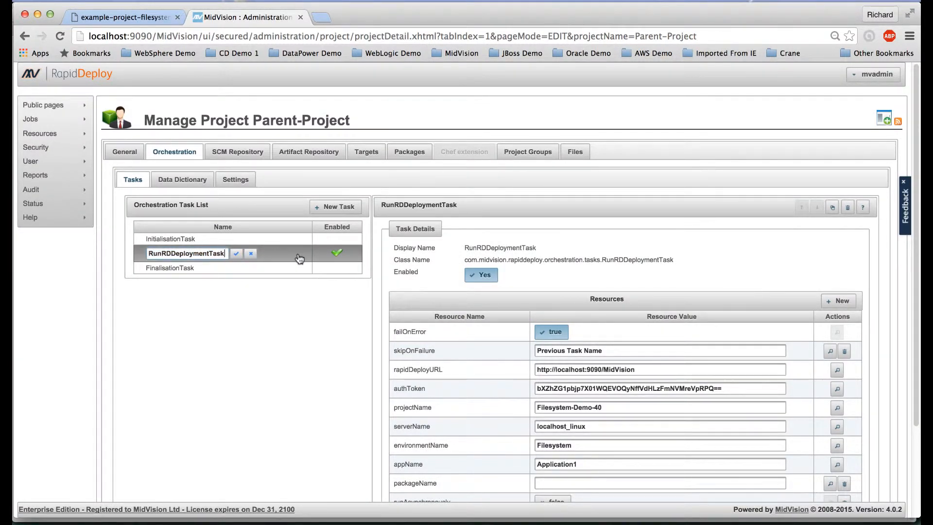
type("-F")
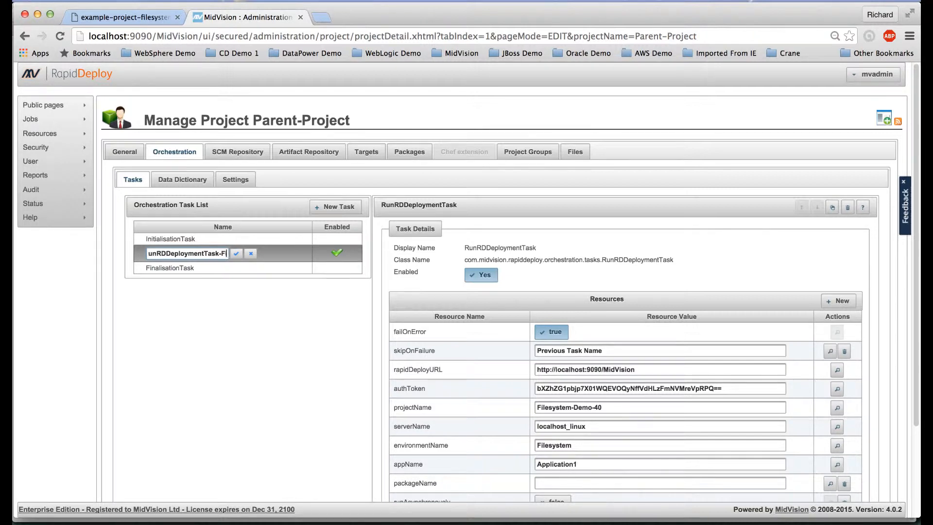
type("ilesystem")
left_click(237, 253)
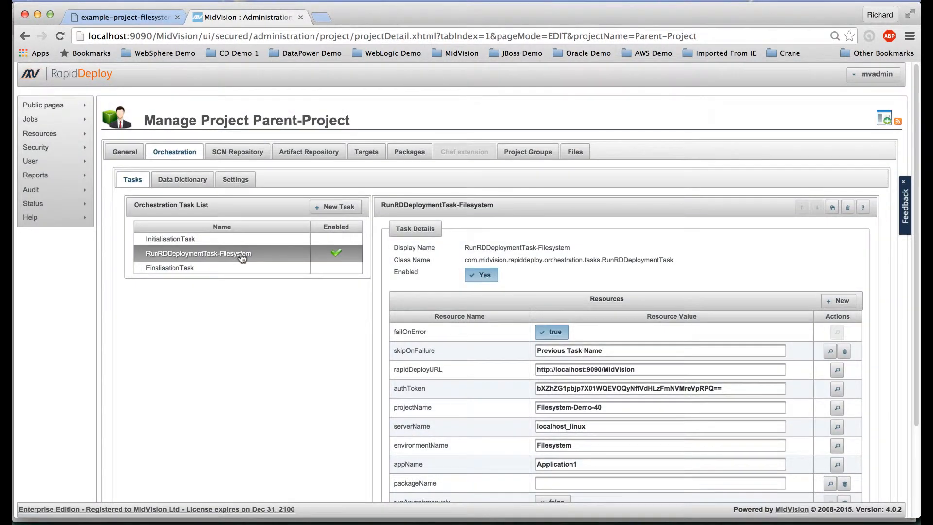
Duplicate the task and rename the copy RunRDDeploymentTask-ScriptRunner
left_click(833, 209)
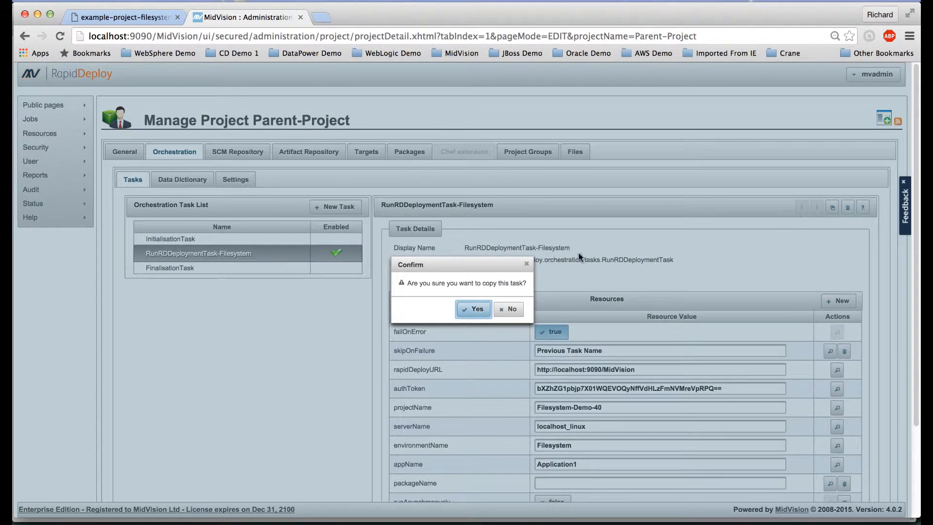
left_click(474, 310)
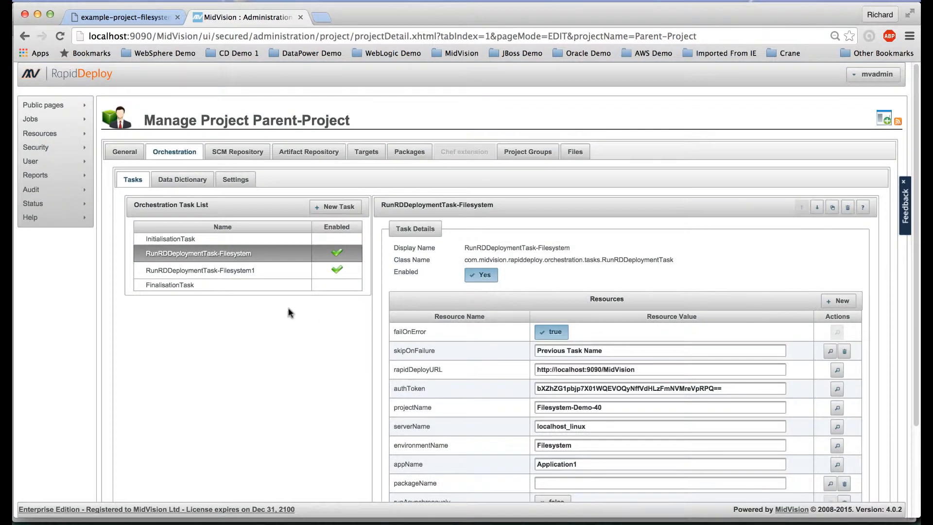
left_click(236, 276)
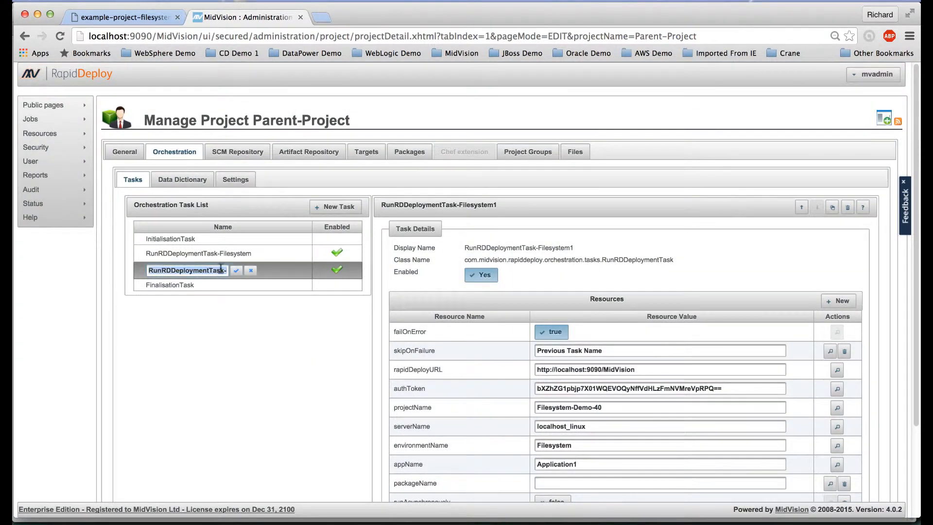
left_click(226, 270)
double_click(225, 270)
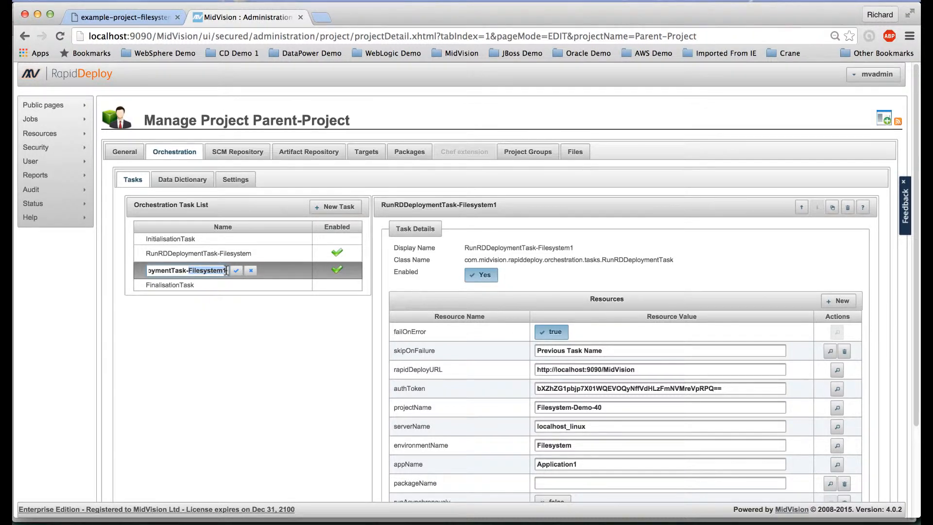
type("ScriptRu")
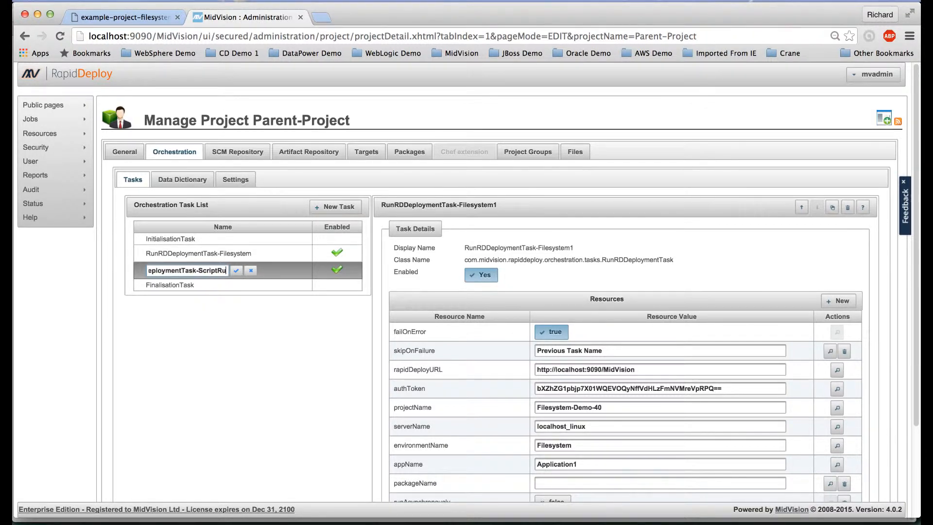
type("nner")
left_click(236, 270)
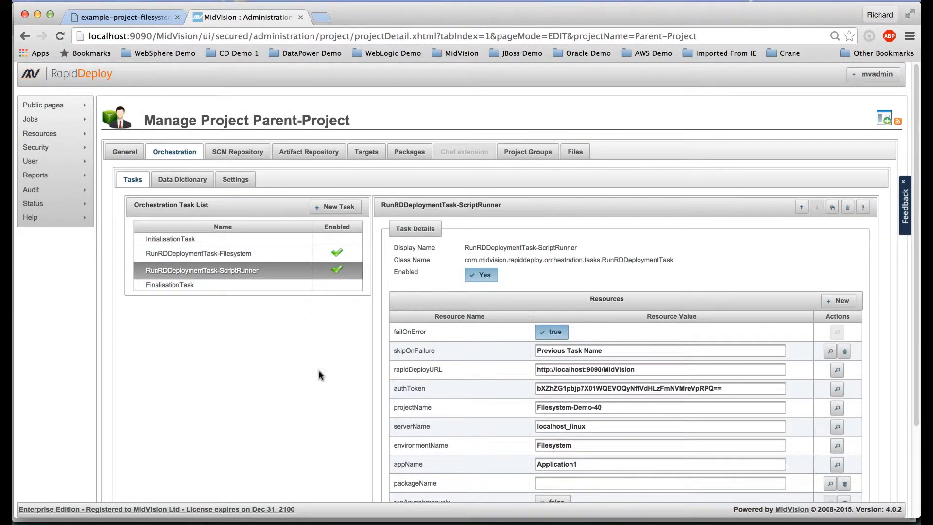
In the ScriptRunner task's resources, set projectName SCRIPT_DEMO_40, environmentName dev and appName Blue-Circle
scroll(310, 392, "down", 3)
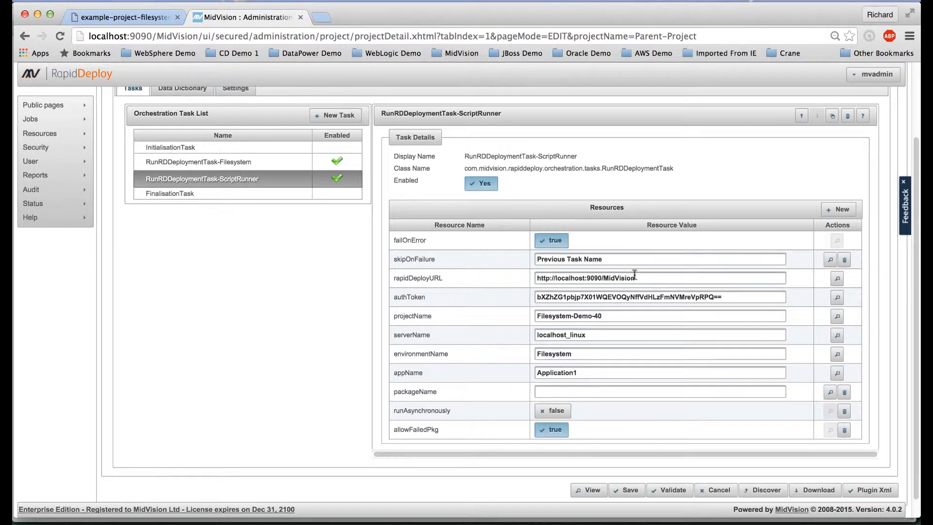
left_click_drag(634, 275, 532, 277)
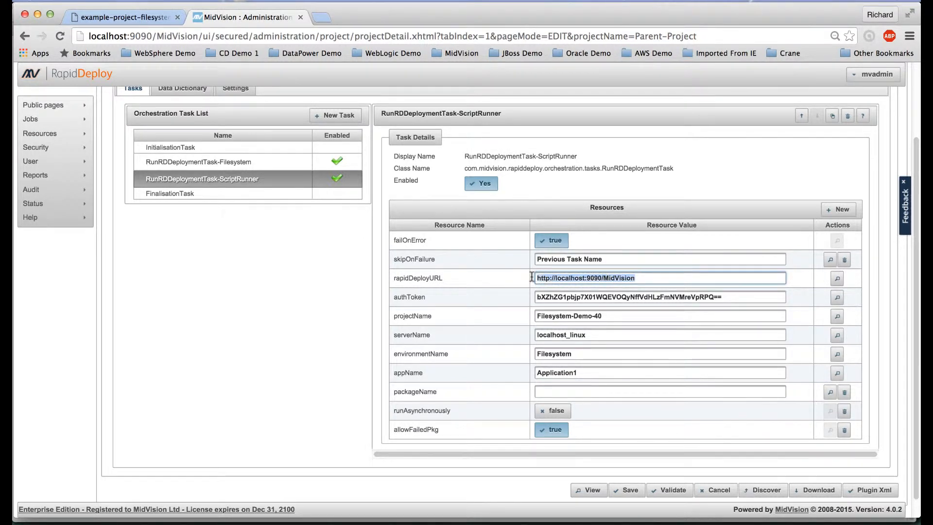
left_click(562, 296)
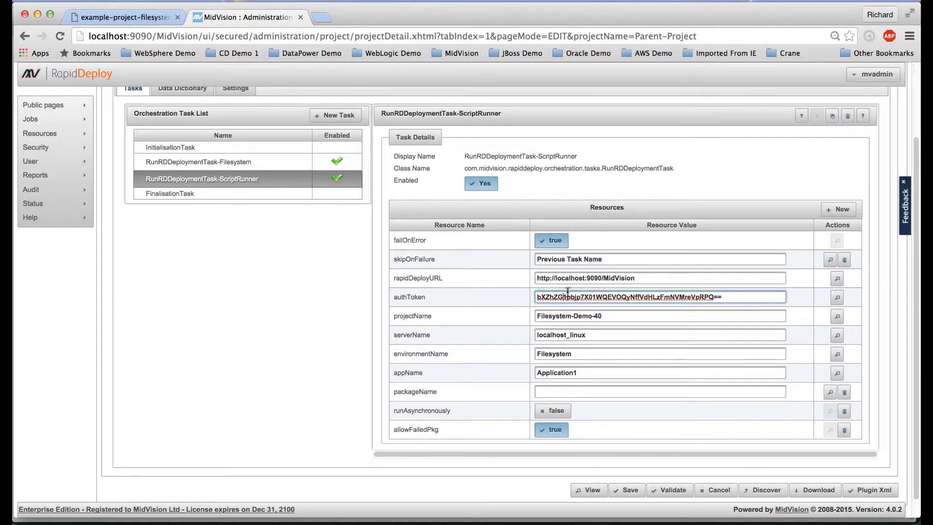
left_click_drag(606, 317, 535, 318)
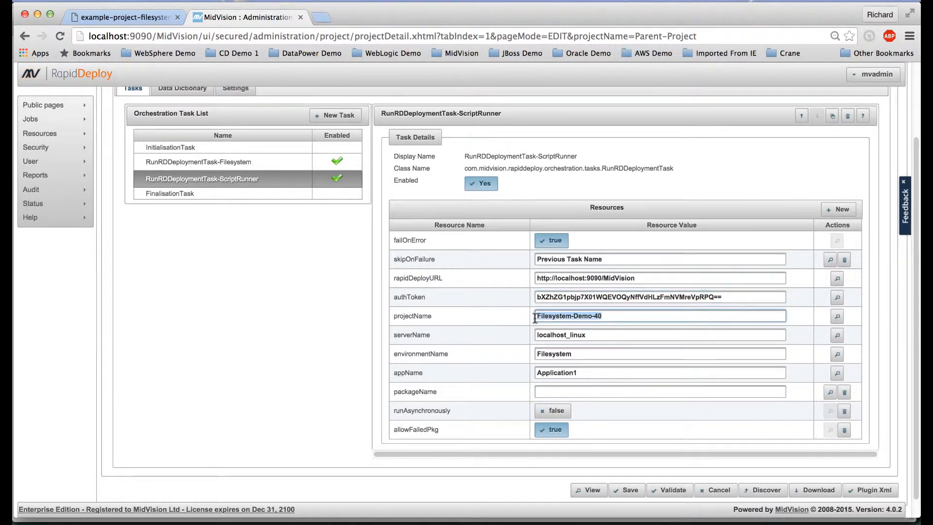
type("SCRIPT_DE")
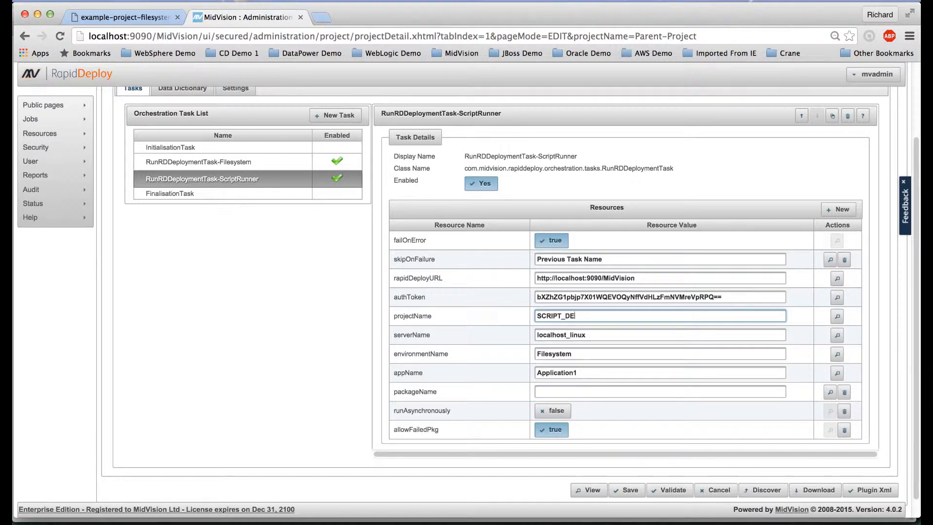
type("MO_40")
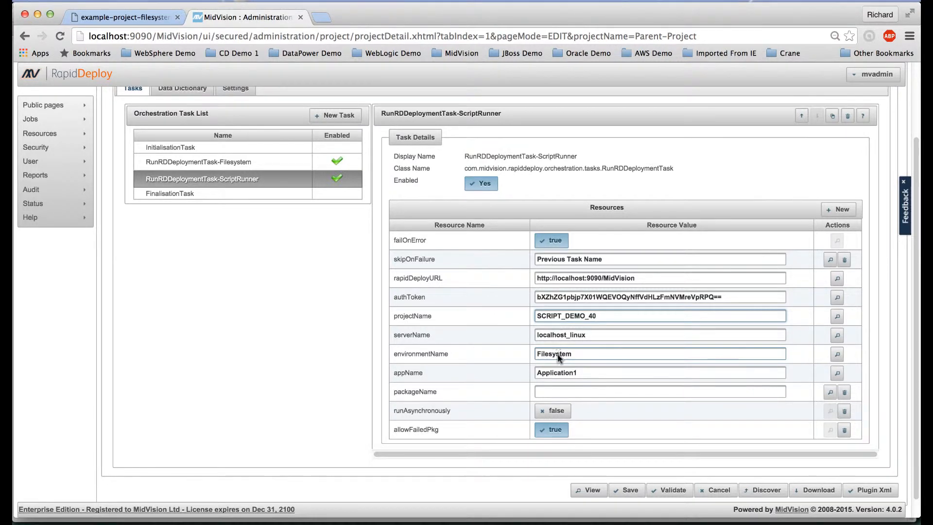
double_click(558, 355)
type("dev")
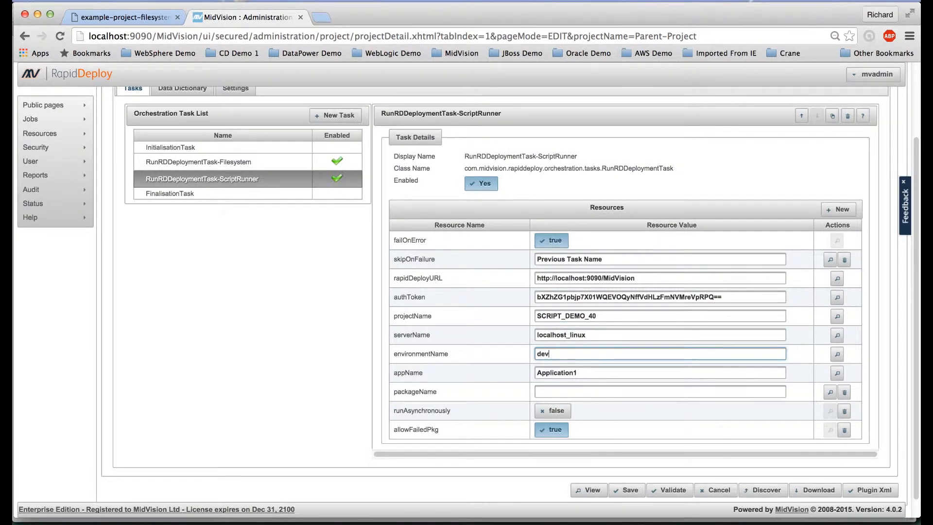
key("Tab")
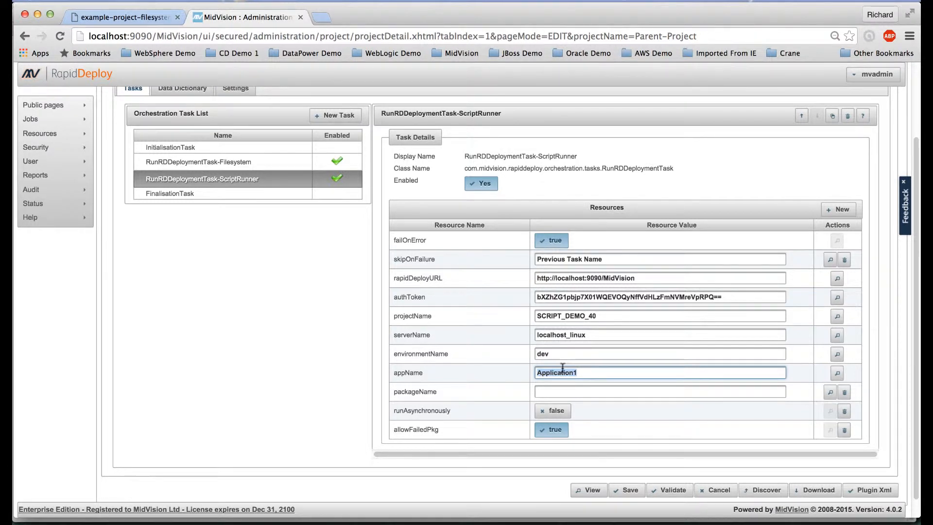
type("Blue-Circle")
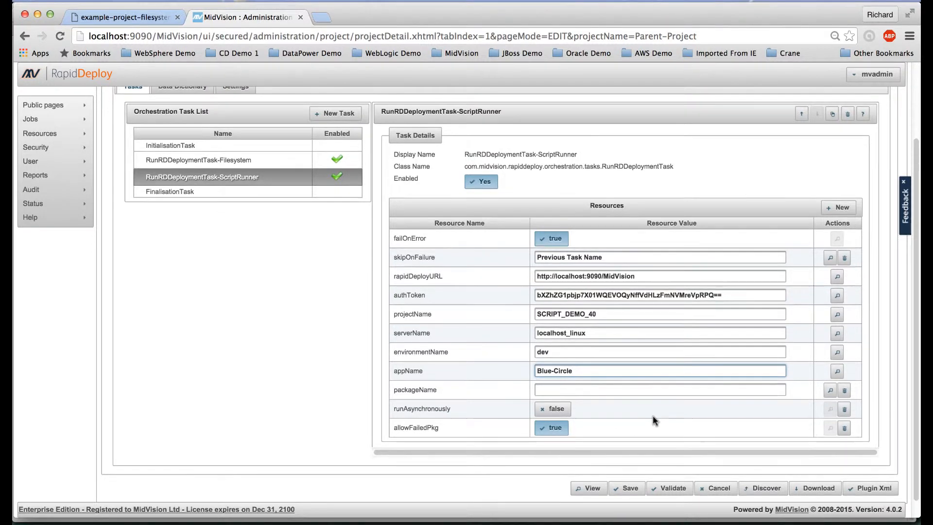
scroll(652, 414, "down", 1)
Save and confirm the Parent-Project update, then review the stored Filesystem and ScriptRunner task details
left_click(630, 470)
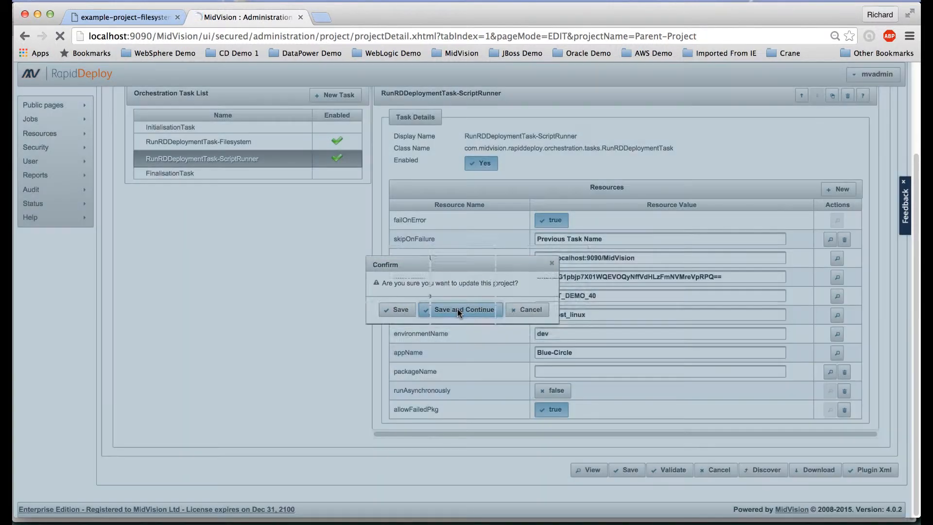
left_click(458, 309)
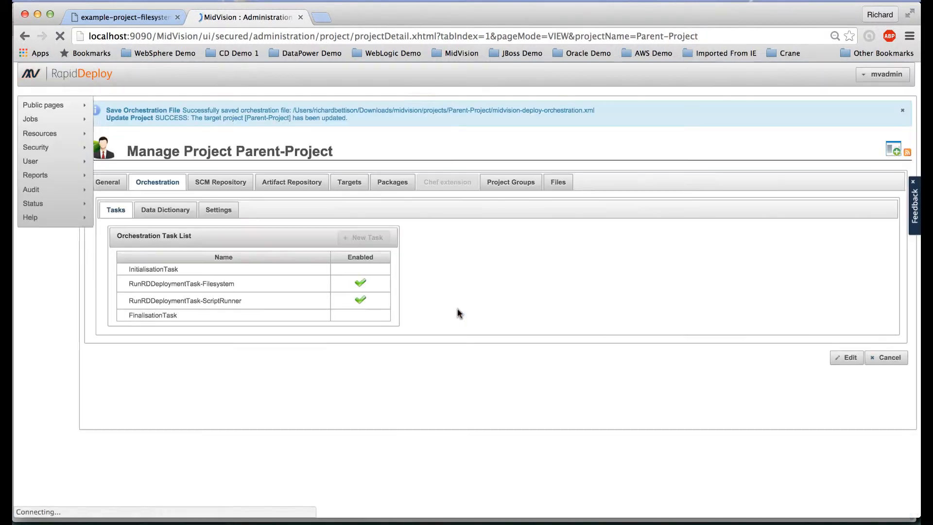
left_click(267, 286)
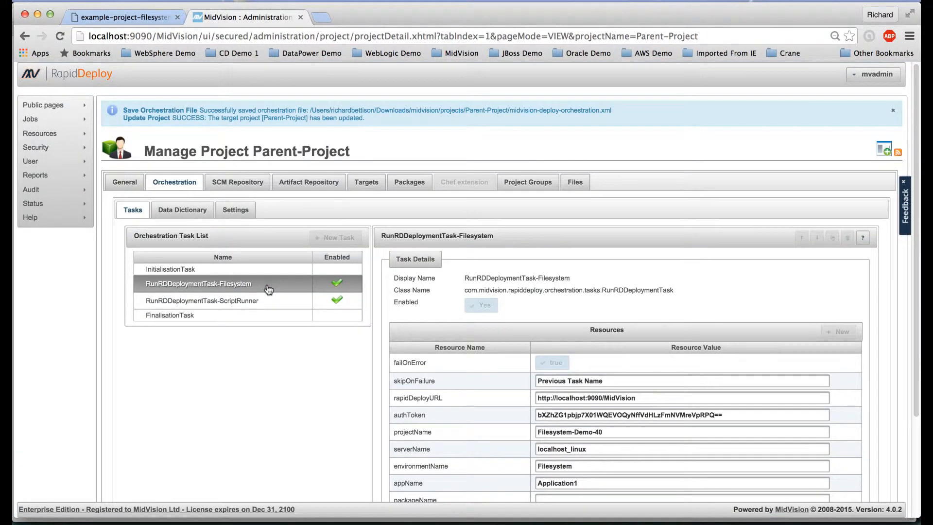
left_click(270, 302)
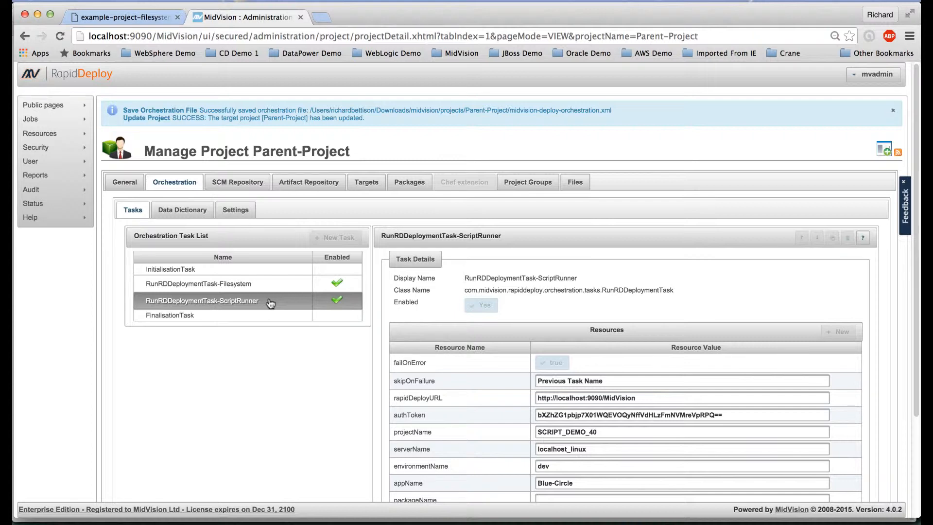
left_click(397, 191)
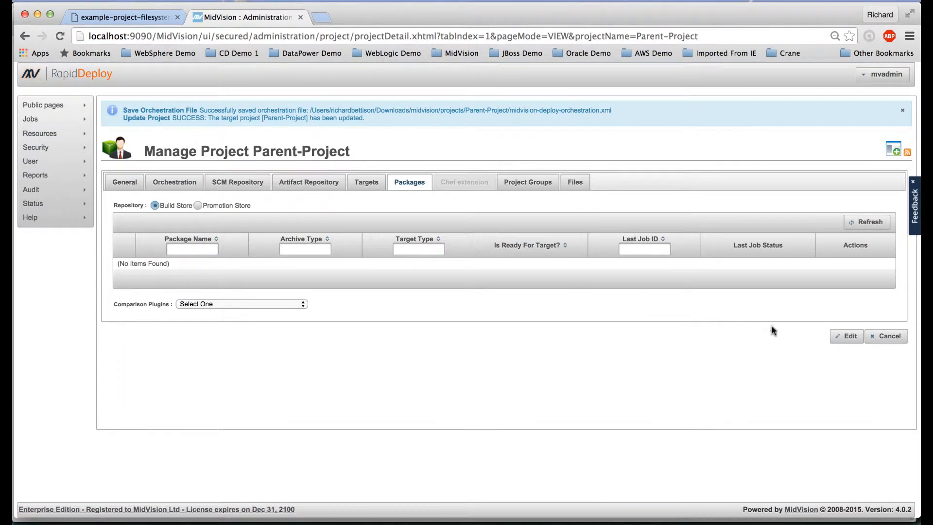
Create a new Parent-Project package and refresh the list to show Parent-Project-0.0.1
left_click(847, 337)
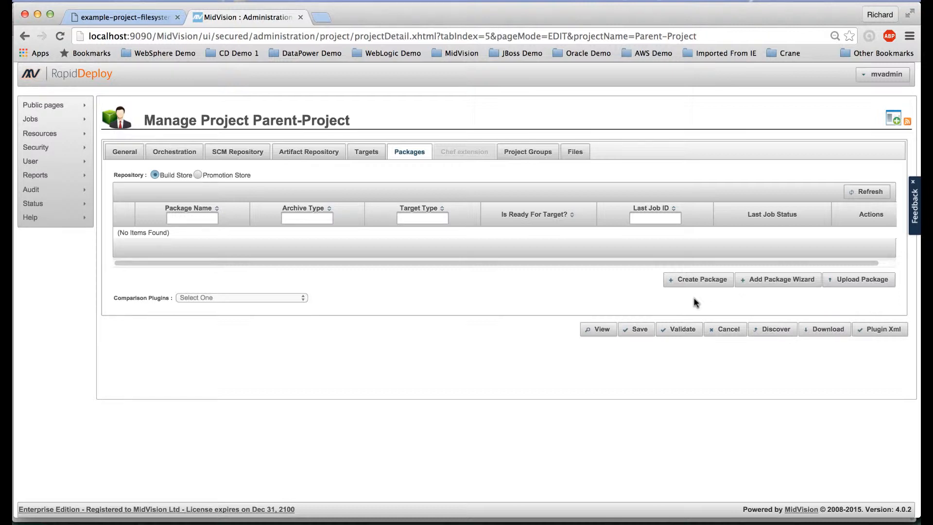
left_click(696, 281)
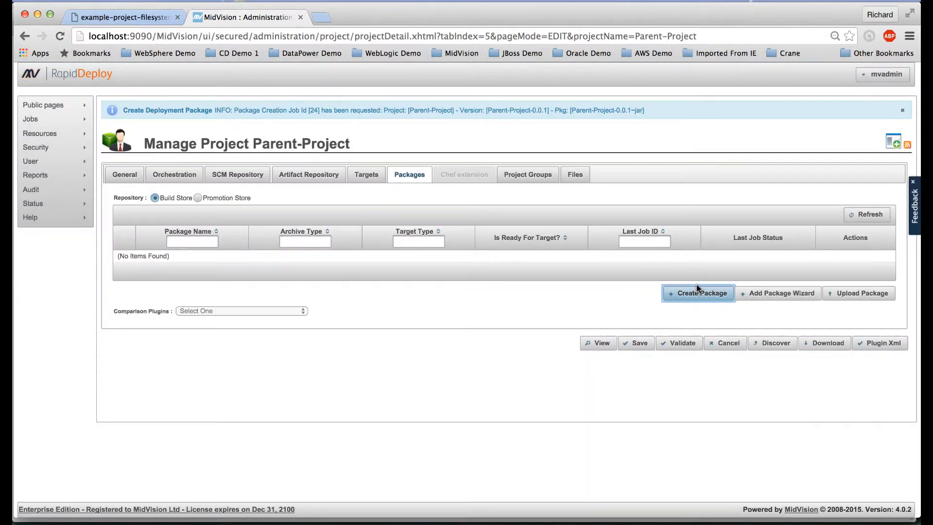
left_click(869, 217)
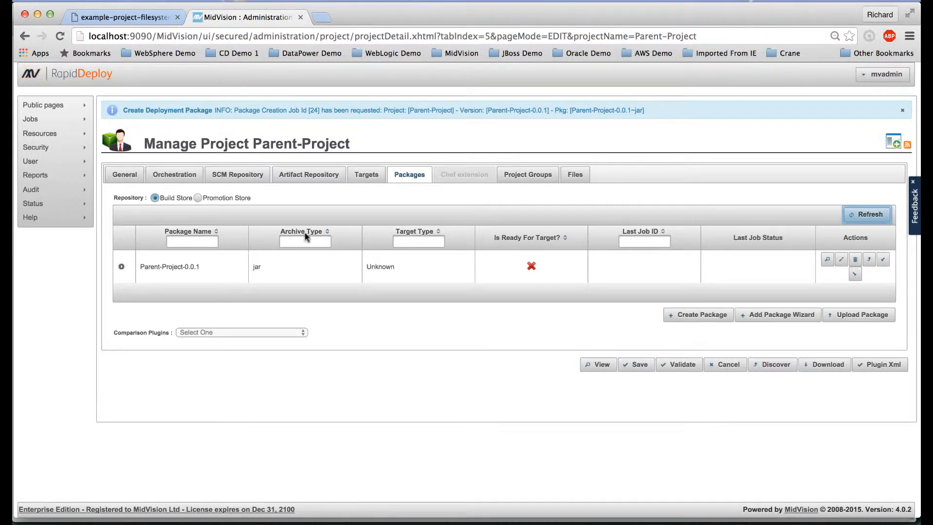
Start a Parent-Project deployment job to the FilesystemAndScripts target, skipping the remaining wizard steps
mouse_move(51, 139)
mouse_move(51, 121)
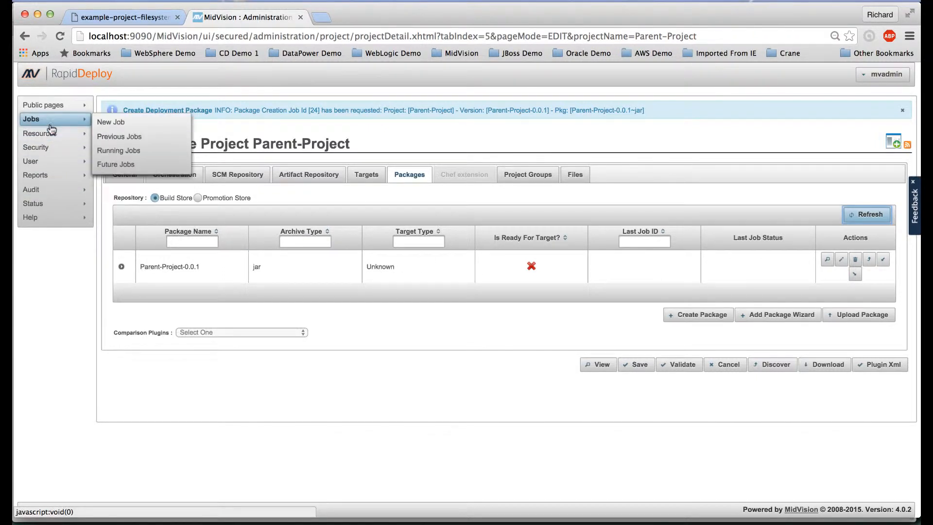
left_click(114, 123)
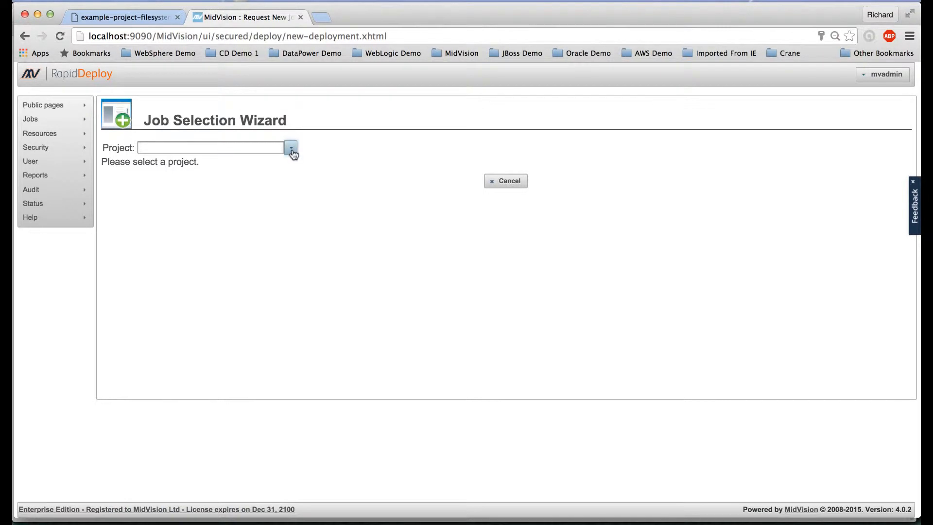
left_click(291, 148)
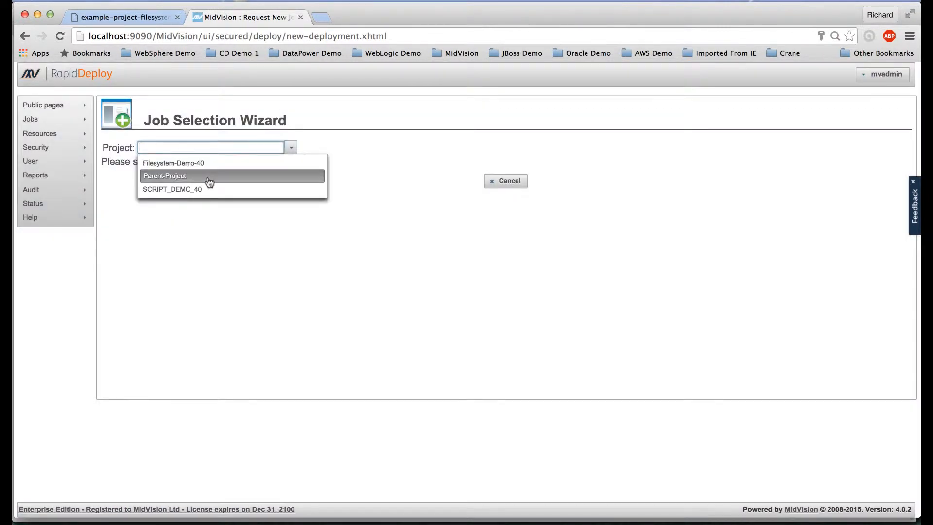
left_click(209, 176)
left_click(218, 225)
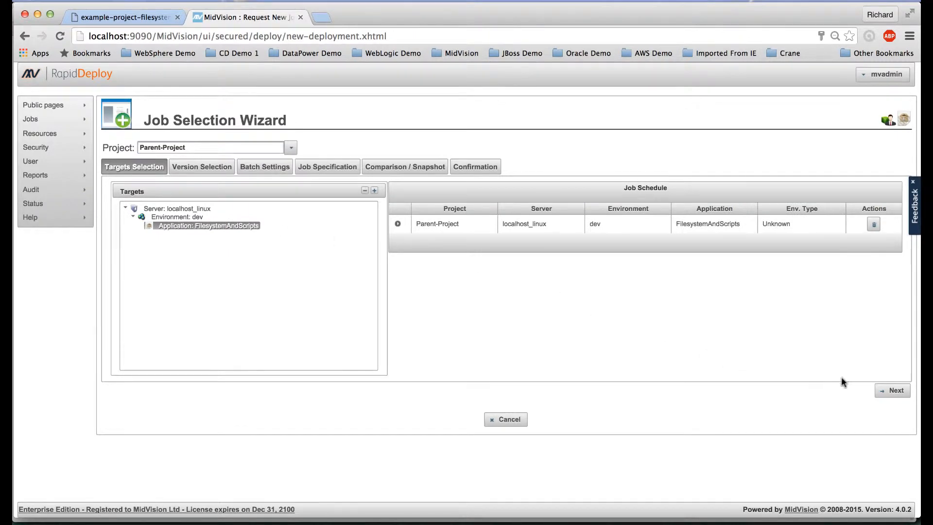
left_click(895, 392)
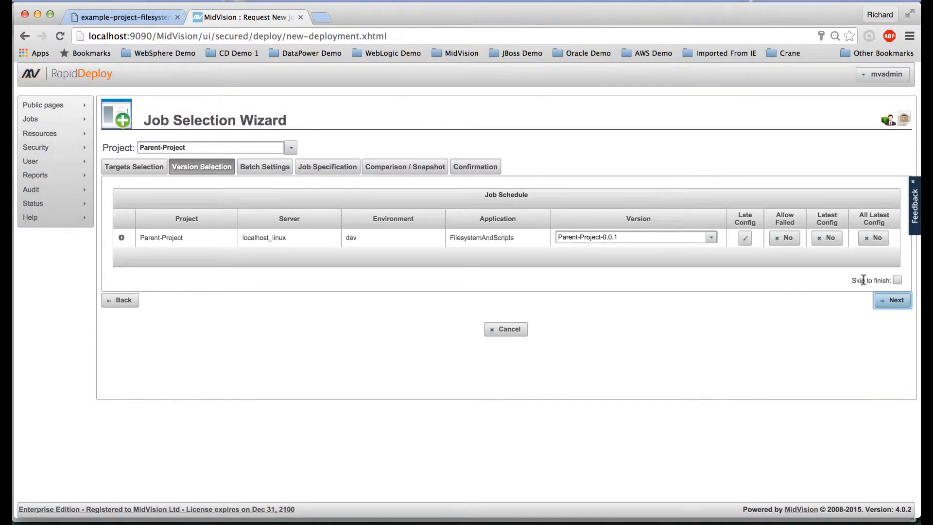
left_click(897, 280)
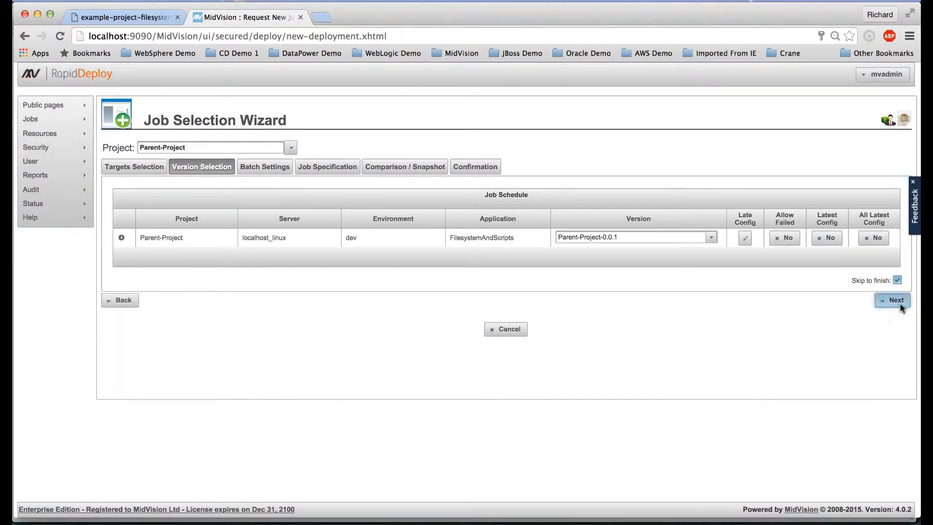
left_click(900, 302)
left_click(805, 274)
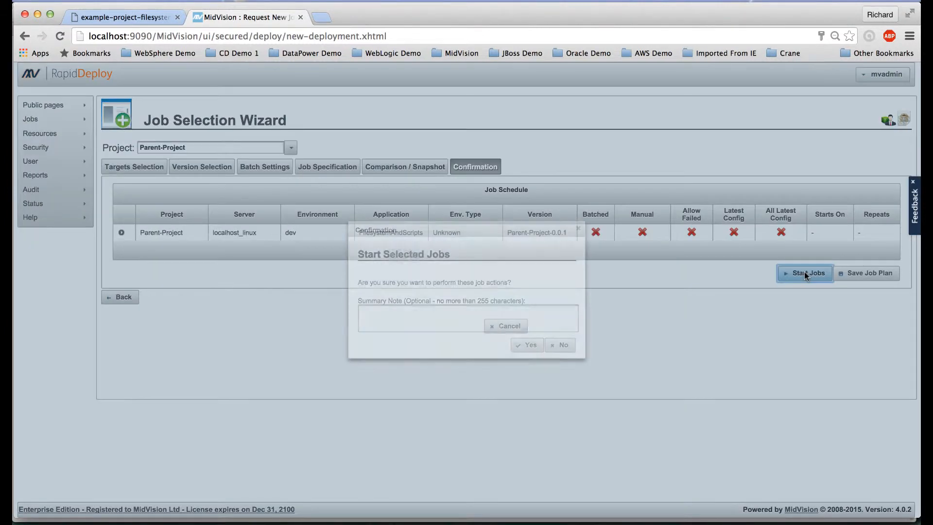
left_click(526, 345)
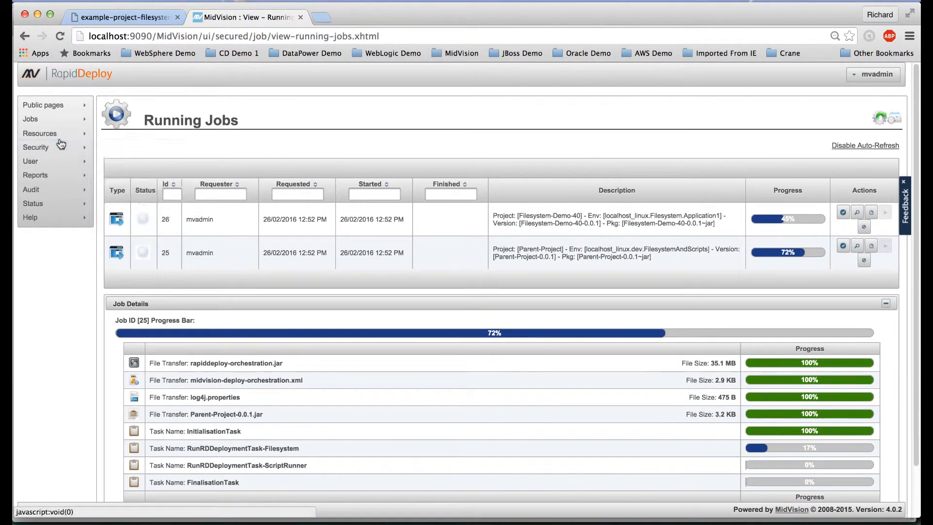
Watch job 25's task progress on Running Jobs, then open the Previous Jobs list
mouse_move(73, 119)
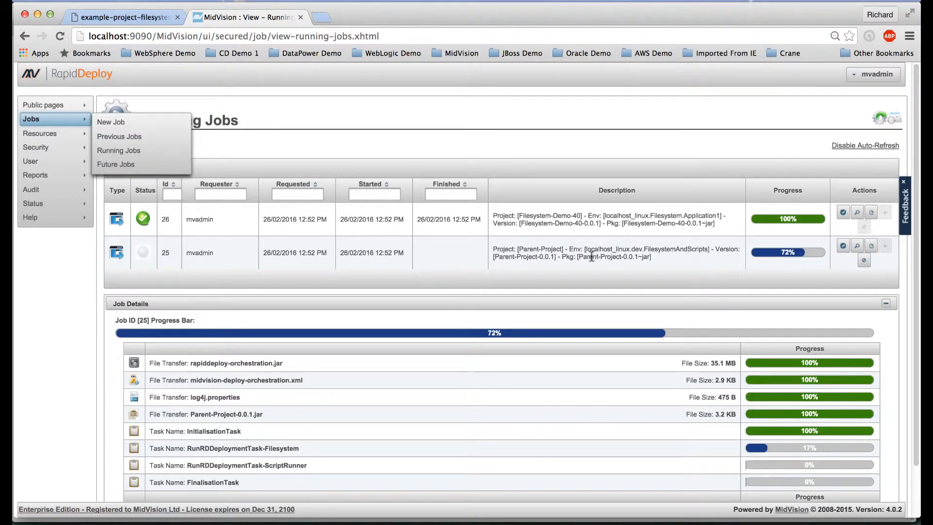
left_click_drag(582, 256, 641, 259)
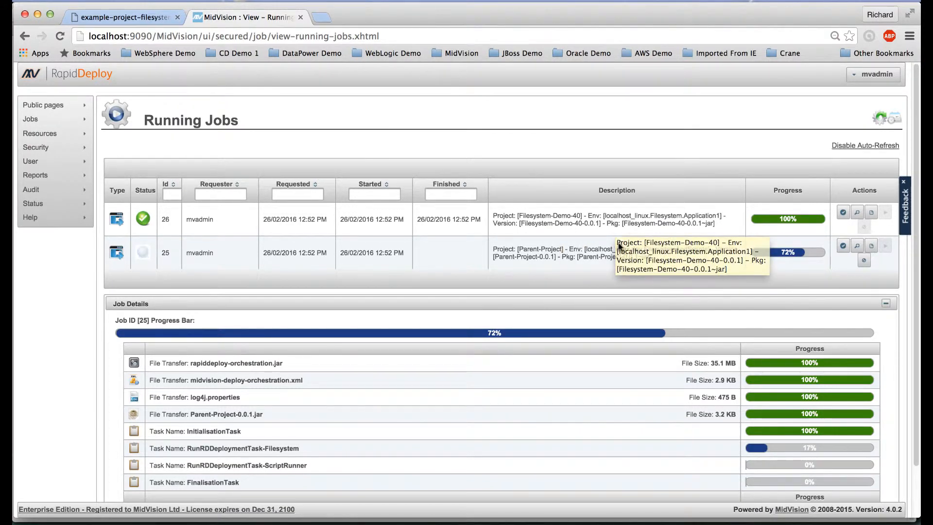
mouse_move(47, 132)
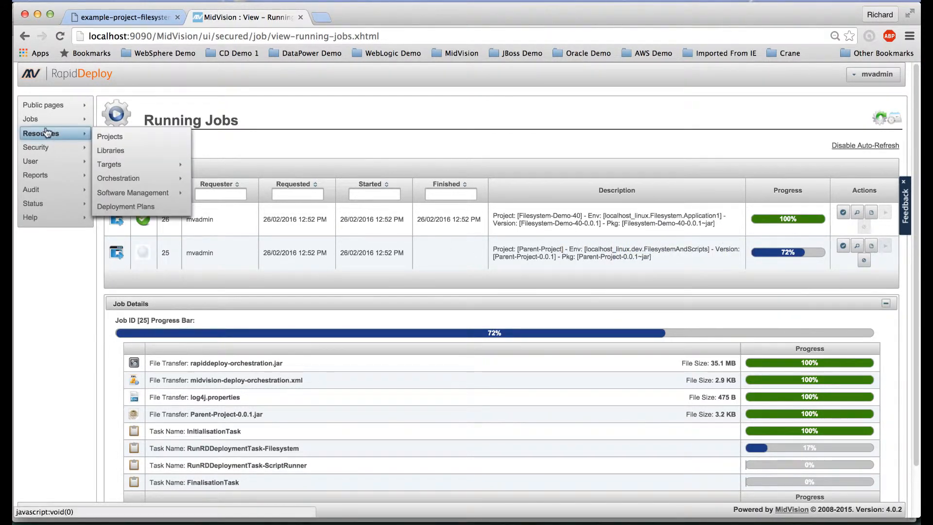
left_click(116, 137)
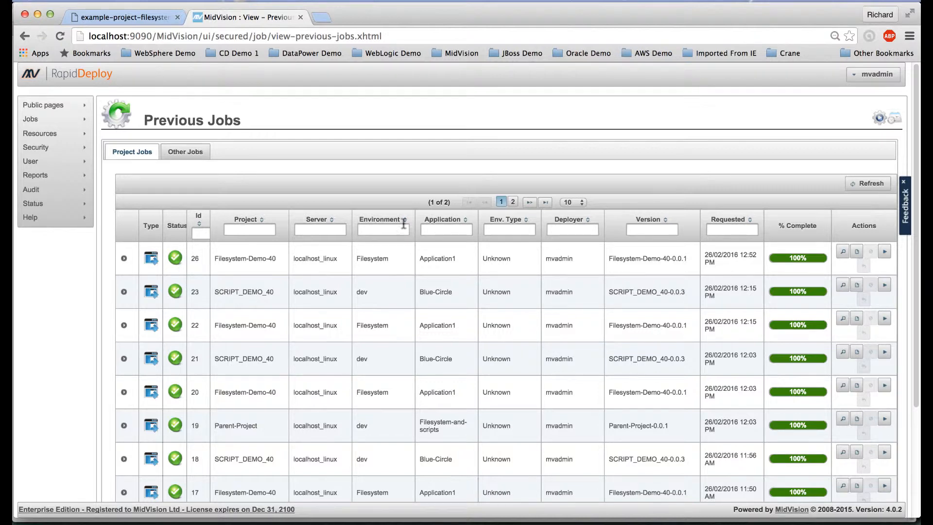
Reload Previous Jobs to reveal SCRIPT_DEMO_40 job 27, then start a new job request
mouse_move(54, 134)
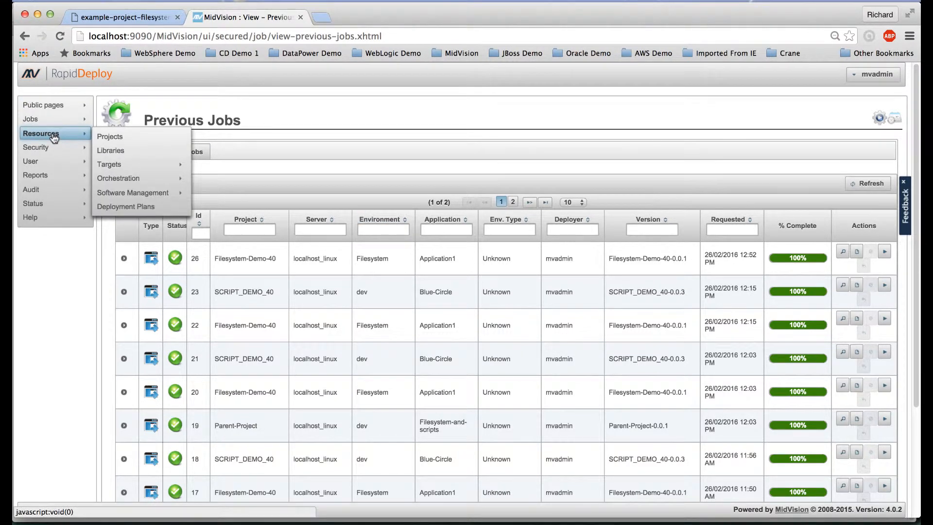
left_click(67, 34)
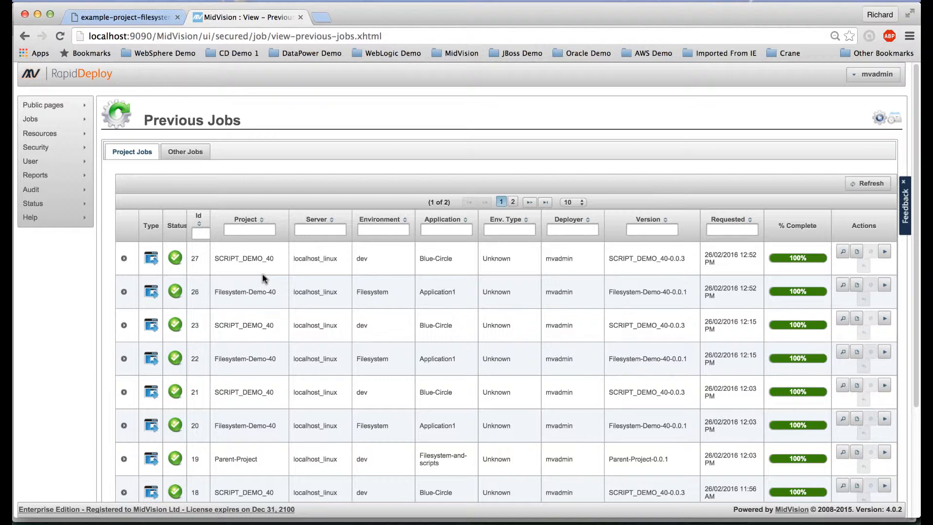
mouse_move(54, 138)
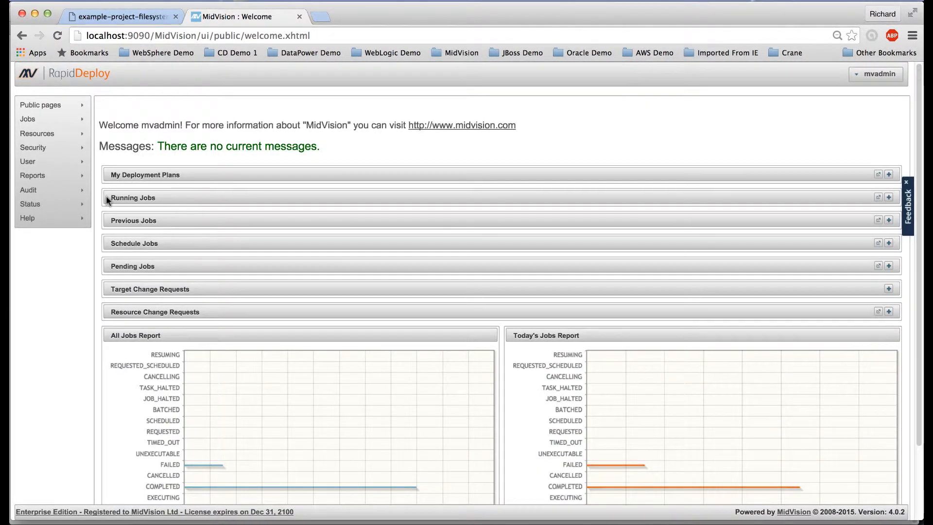
mouse_move(36, 160)
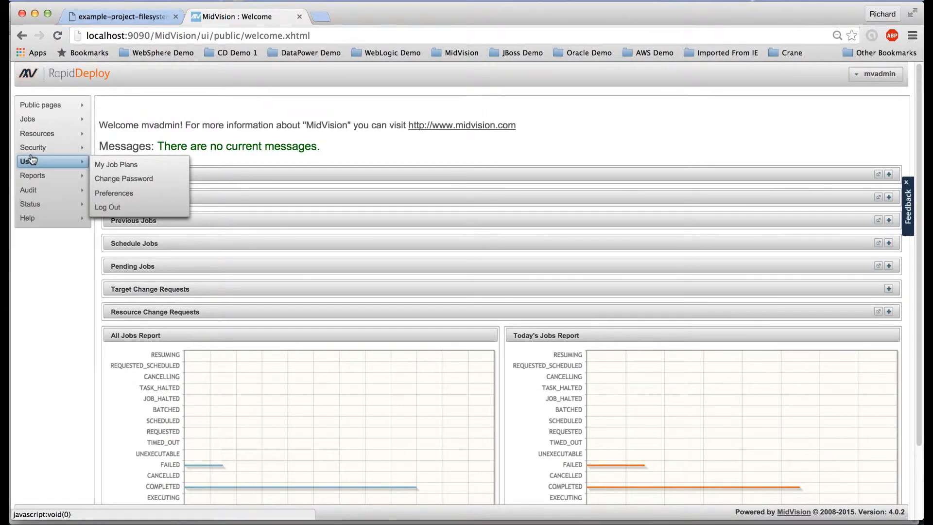
mouse_move(45, 126)
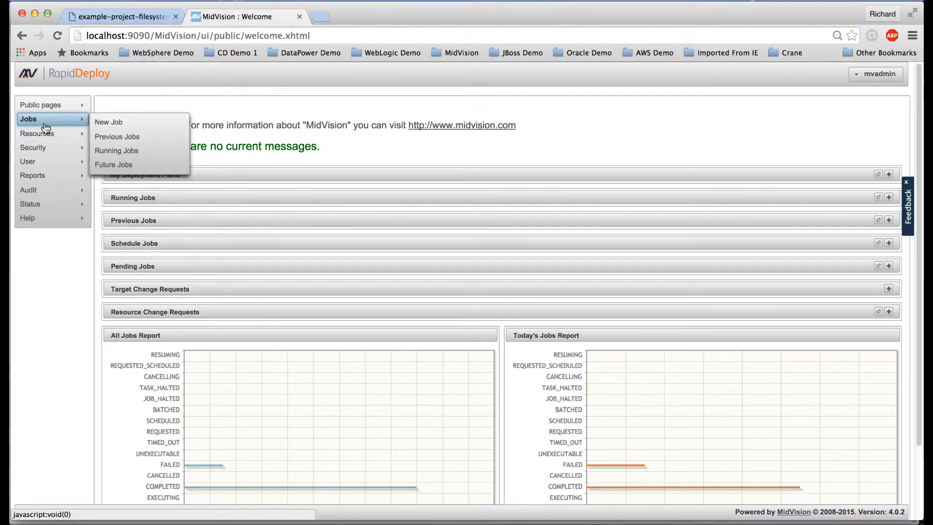
left_click(113, 124)
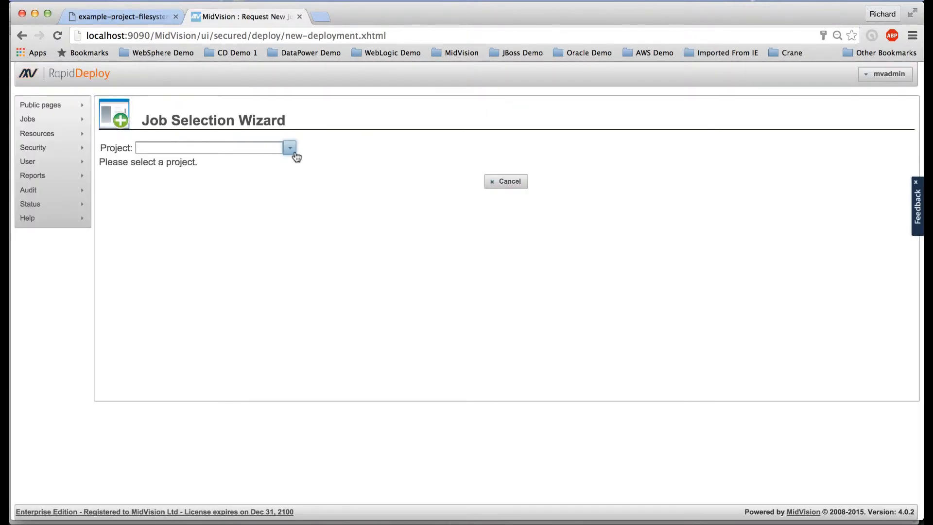
Schedule Filesystem-Demo-40's Application1 and SCRIPT_DEMO_40's Blue-Circle on localhost_linux, then continue to versions
left_click(291, 150)
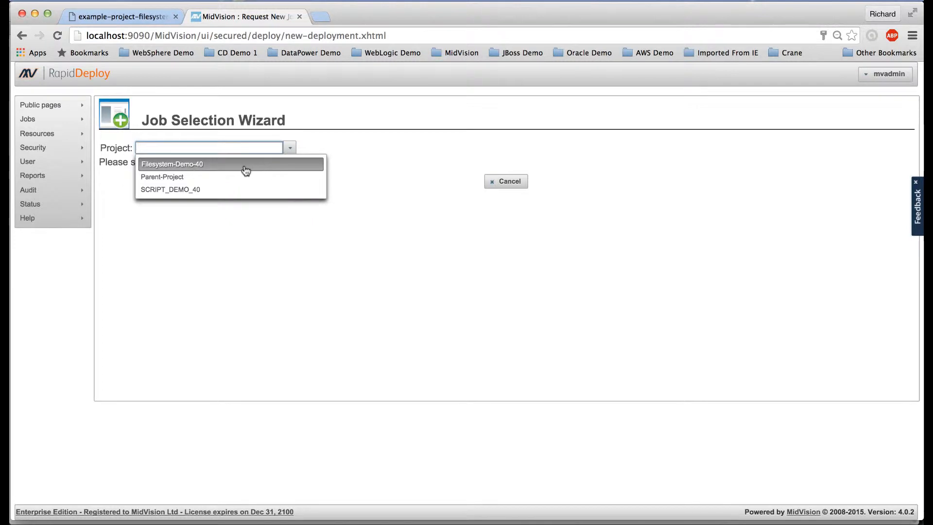
left_click(245, 169)
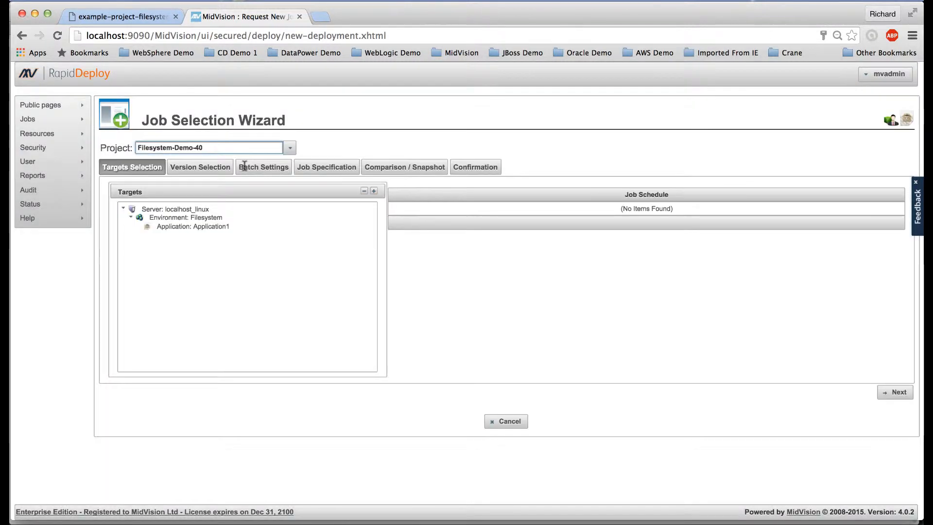
left_click(208, 228)
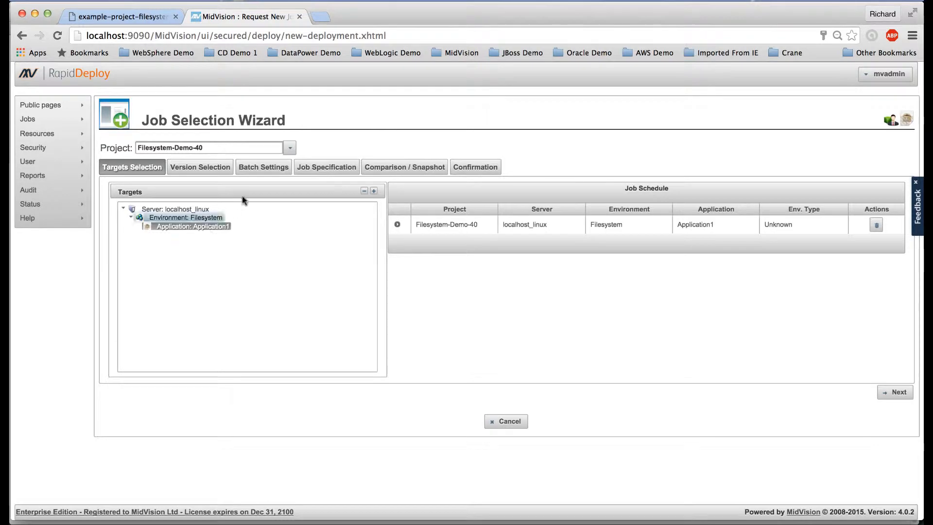
left_click(289, 147)
left_click(238, 189)
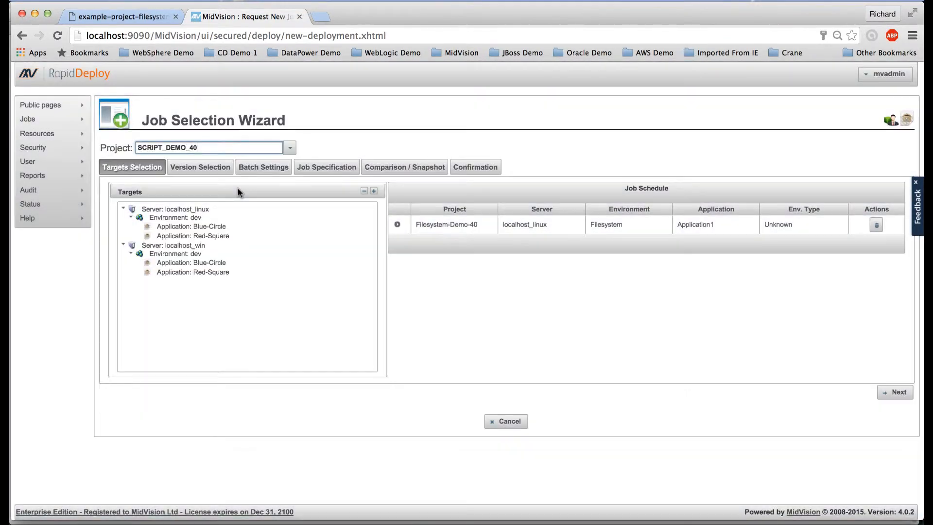
double_click(215, 230)
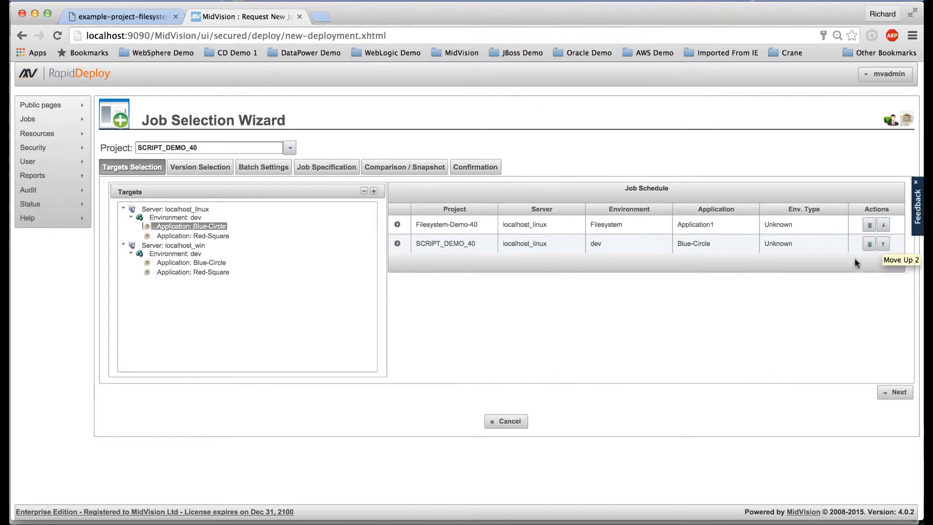
left_click(895, 392)
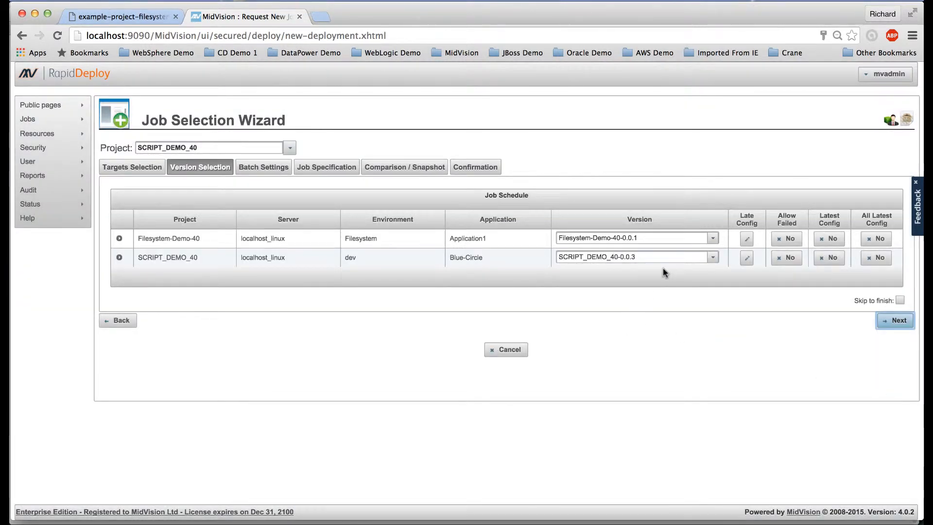
Keep SCRIPT_DEMO_40-0.0.3 as the second job's version and advance to Batch Settings
left_click(714, 261)
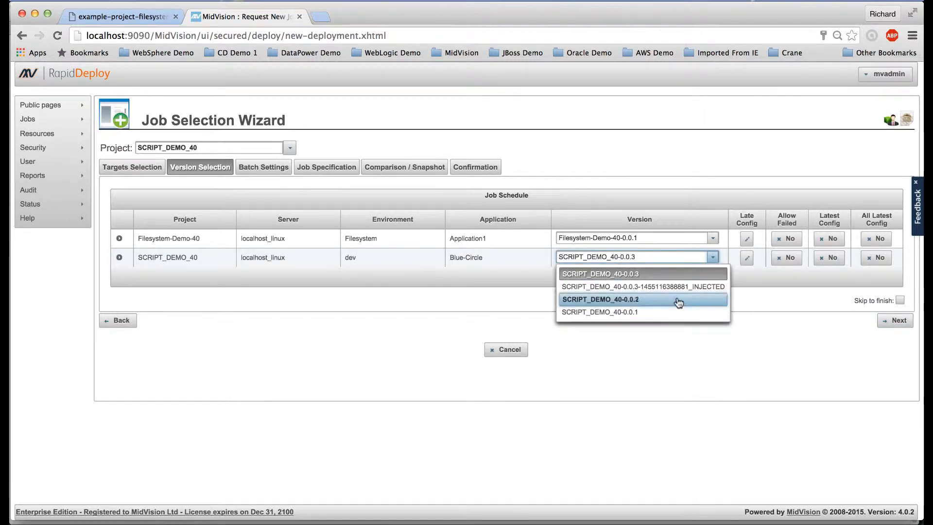
left_click(679, 276)
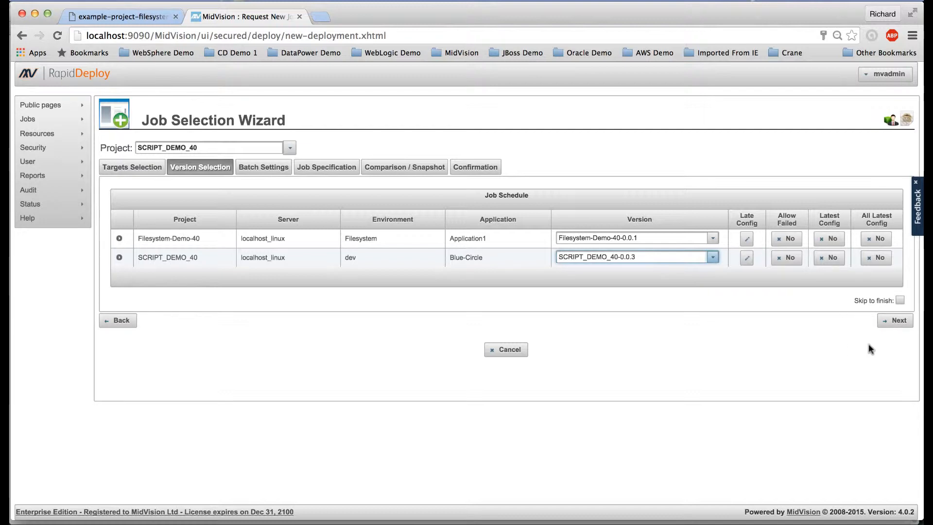
left_click(898, 326)
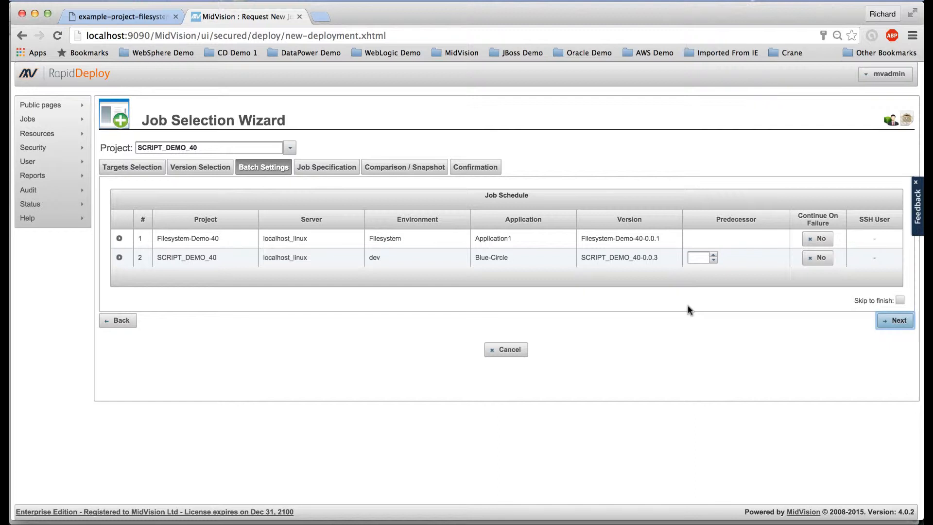
Set the SCRIPT_DEMO_40 row's predecessor to job 1 and advance to Job Specification
left_click(712, 255)
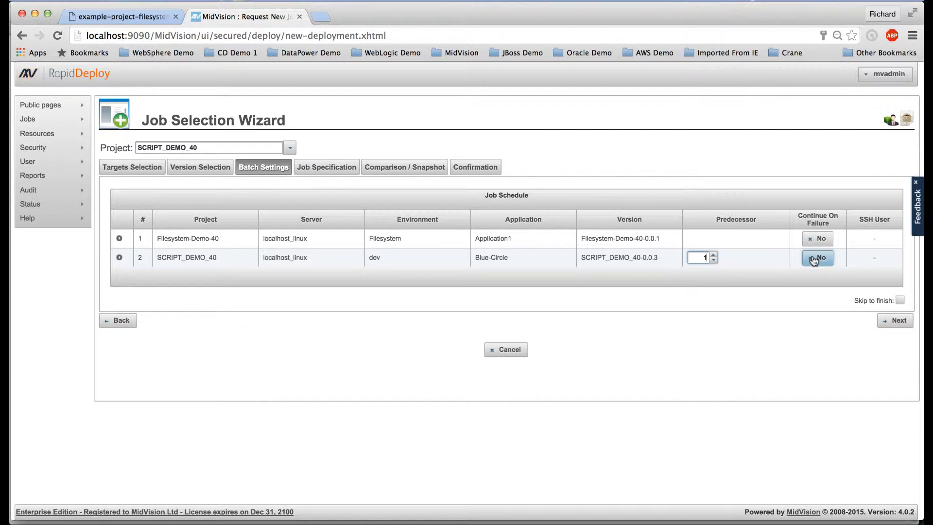
left_click(899, 321)
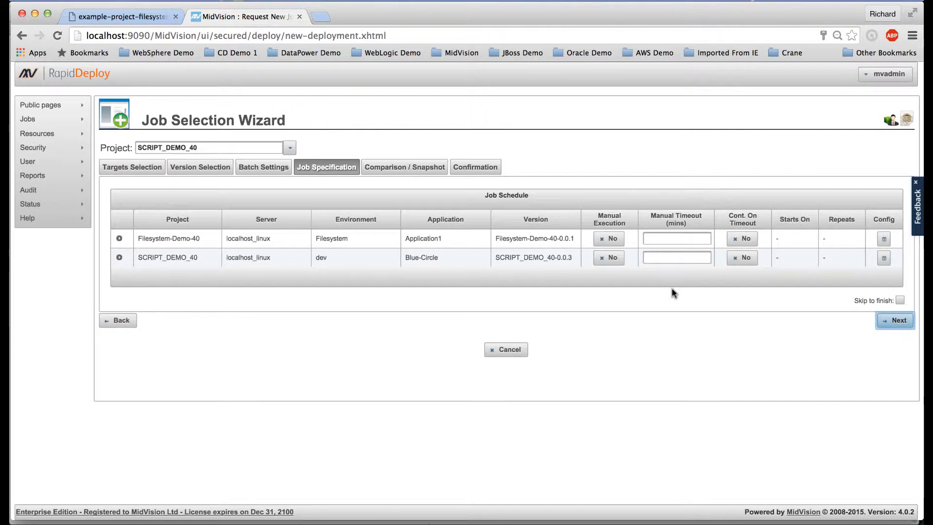
Set the SCRIPT_DEMO_40 job to manual execution and bring up its Schedule Job Request options
left_click(607, 261)
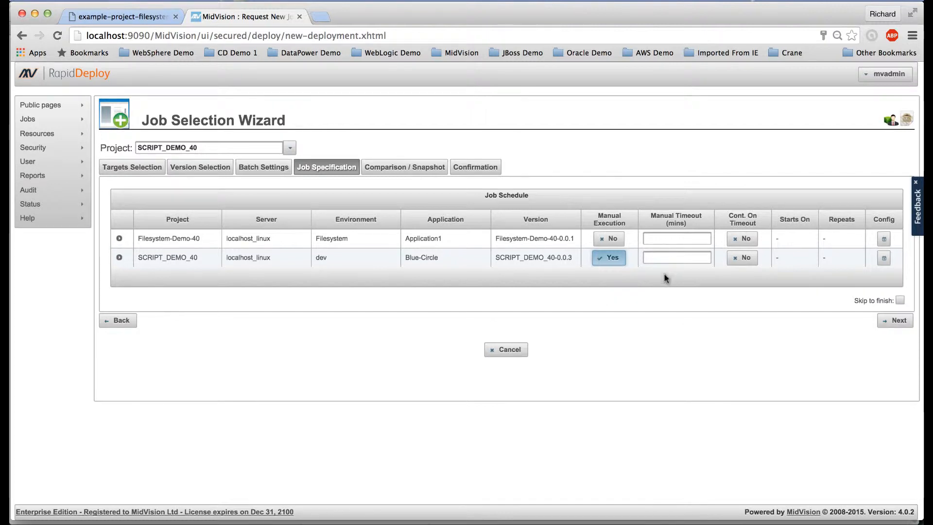
left_click(665, 257)
left_click(665, 258)
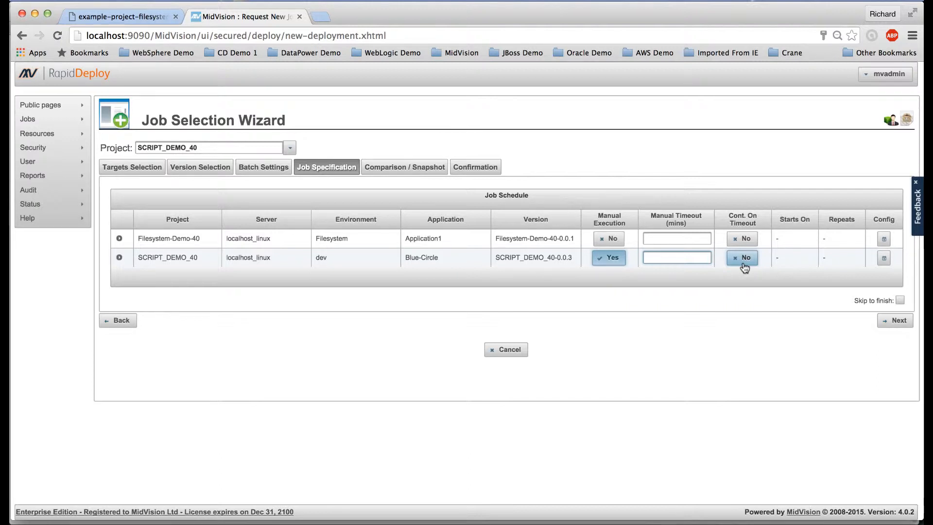
left_click(884, 259)
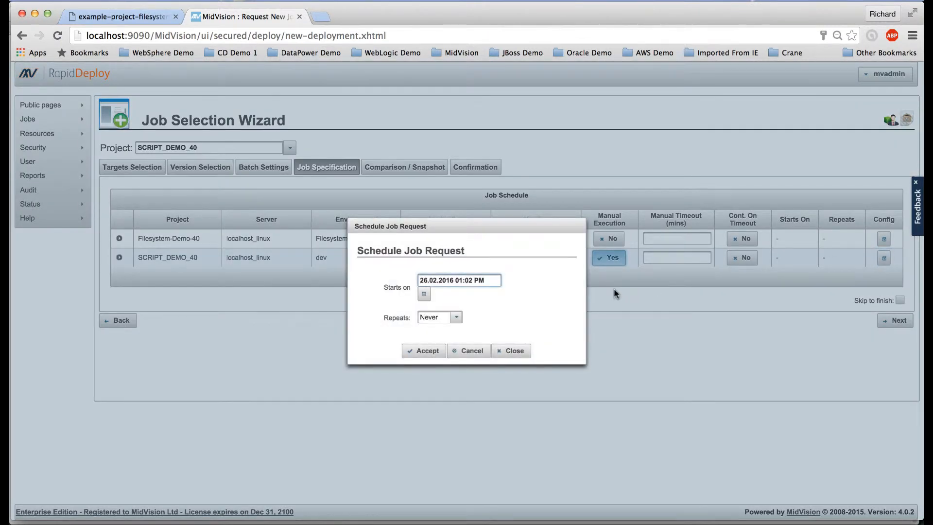
Try the Hourly repeat for SCRIPT_DEMO_40's job, then cancel without saving any schedule
left_click(456, 317)
left_click(439, 357)
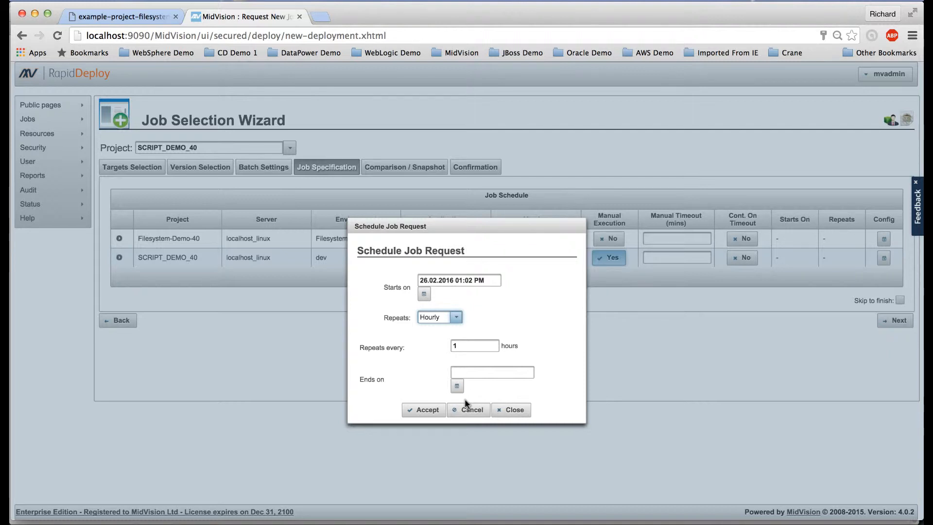
left_click(507, 410)
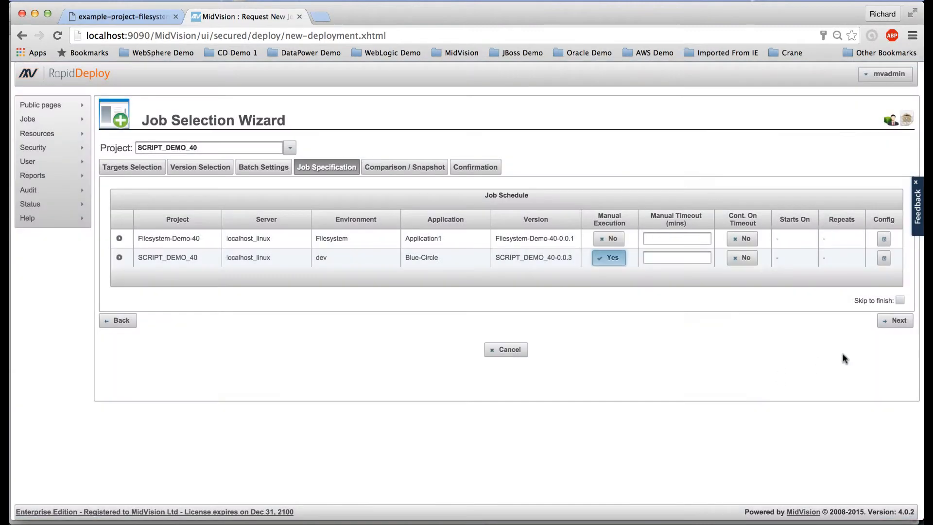
Save the two-job request as plan FilesystemAndScripts, with FilesystemAndScripts as its description, then run it
left_click(890, 327)
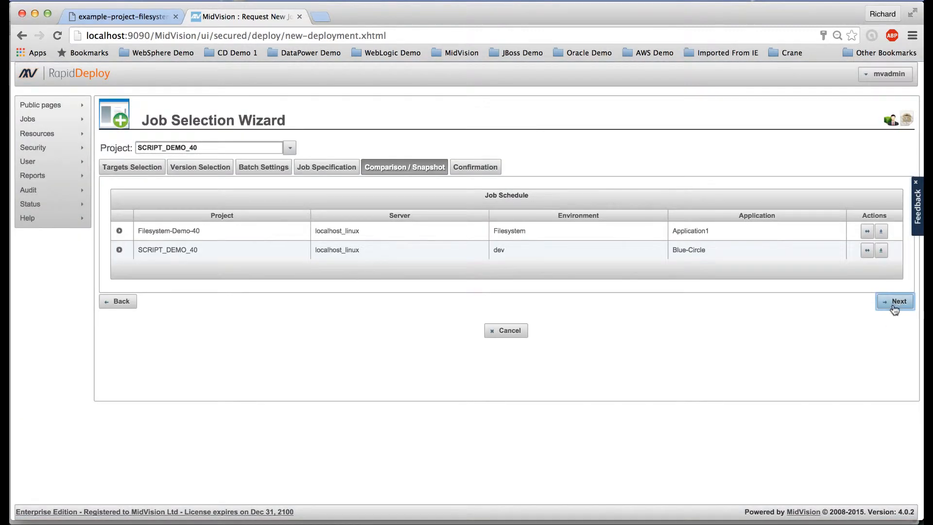
left_click(896, 307)
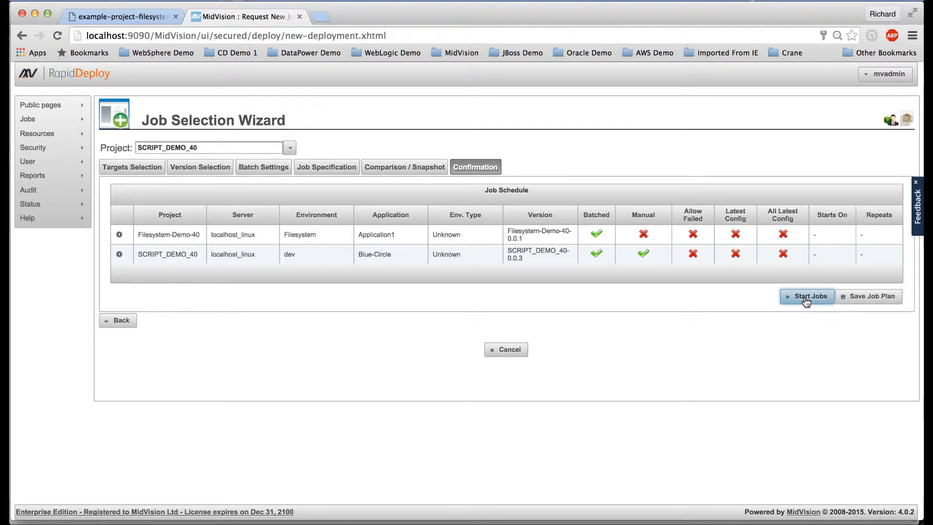
left_click(869, 304)
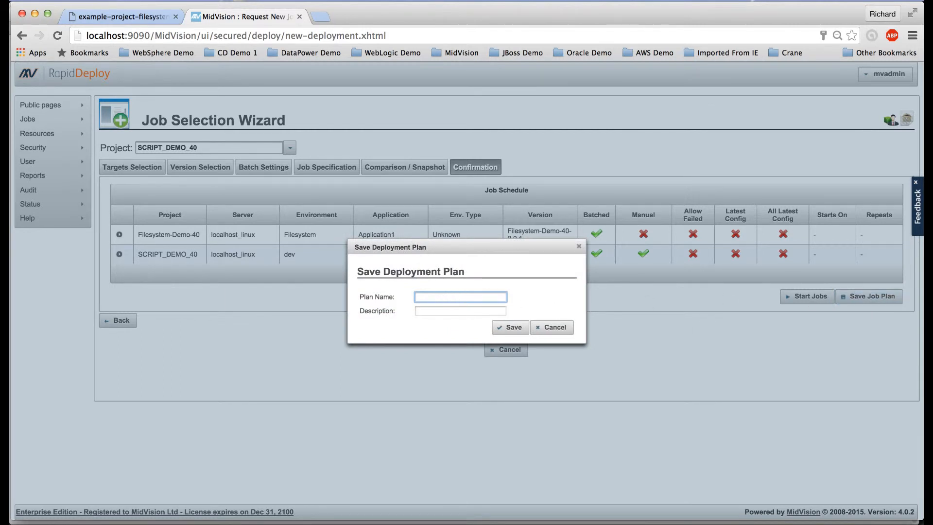
type("FilesystemAndScripts")
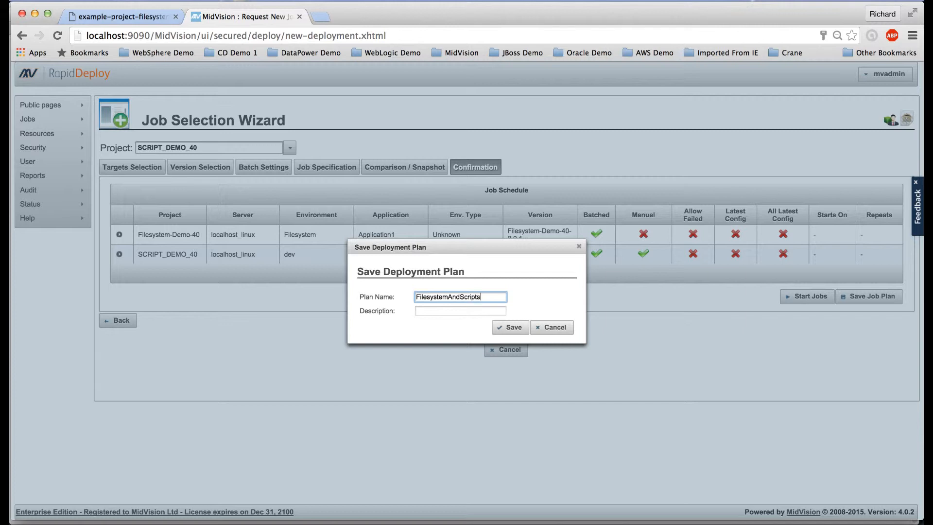
double_click(433, 295)
key("ctrl+c")
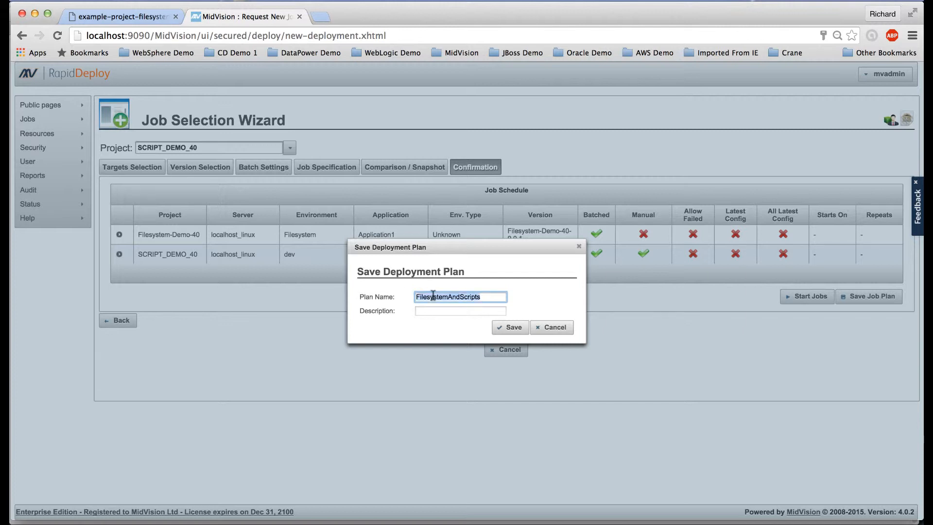
left_click(433, 311)
key("ctrl+v")
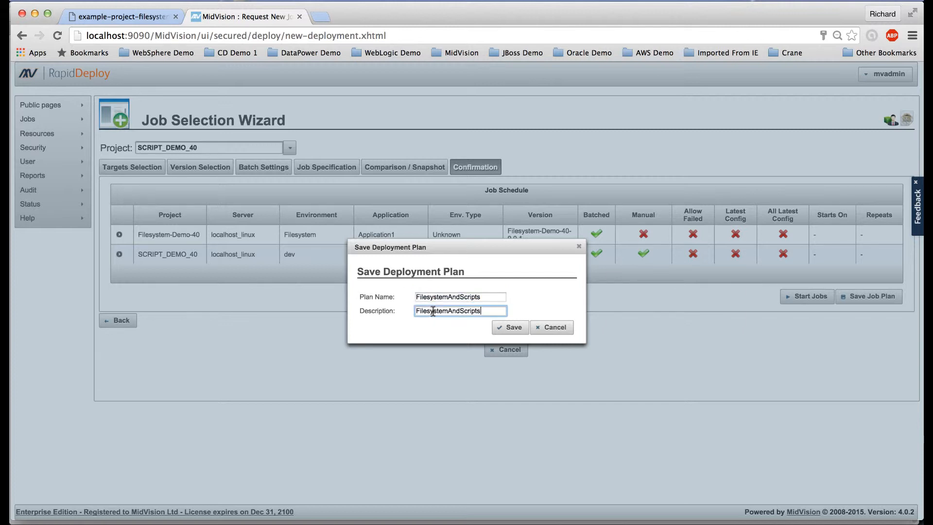
left_click(506, 328)
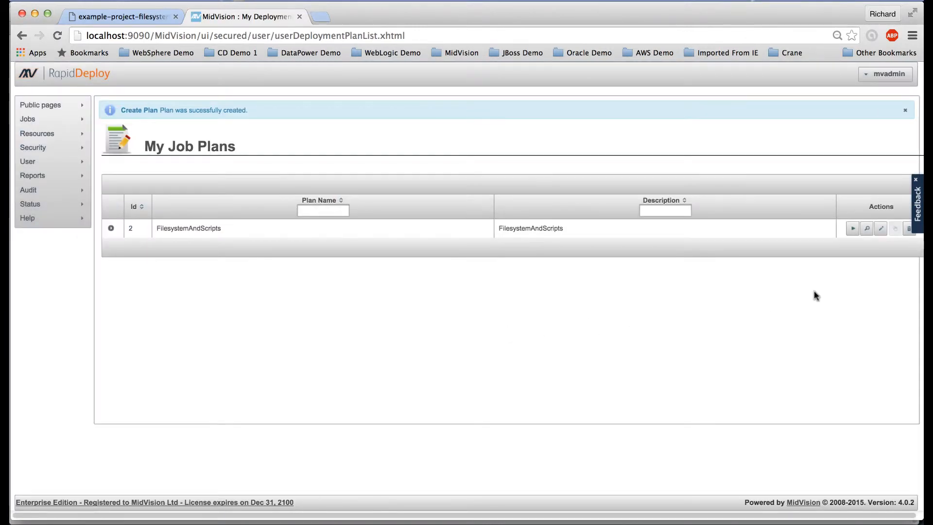
left_click(852, 230)
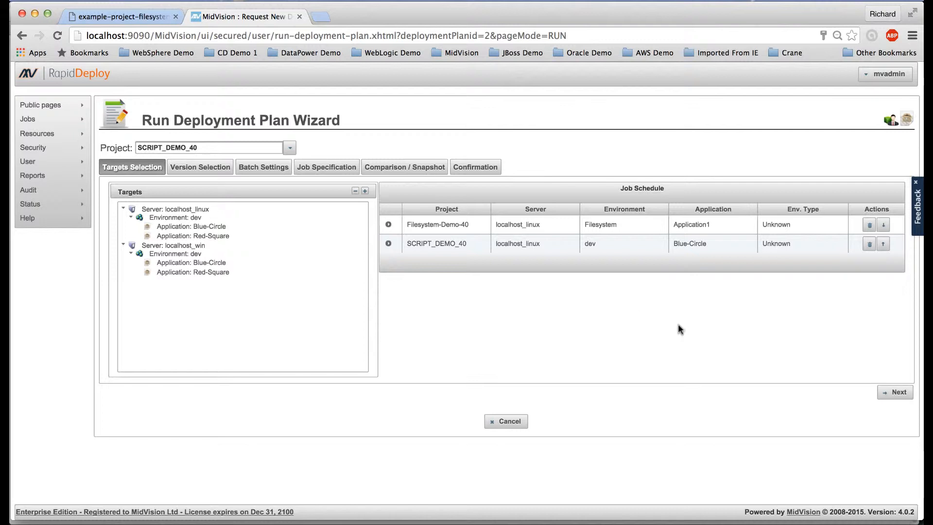
Skip the FilesystemAndScripts plan wizard to Confirmation and start its jobs
left_click(897, 394)
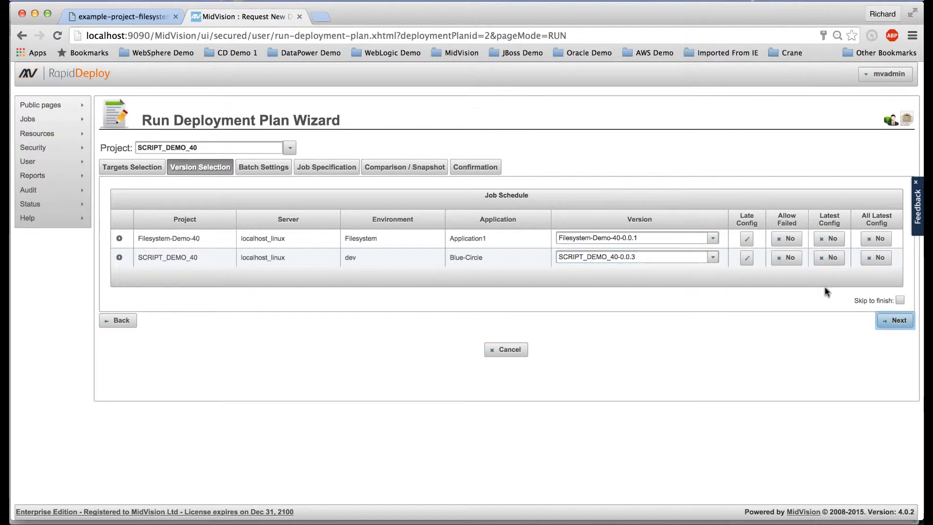
left_click(900, 300)
left_click(895, 322)
left_click(808, 297)
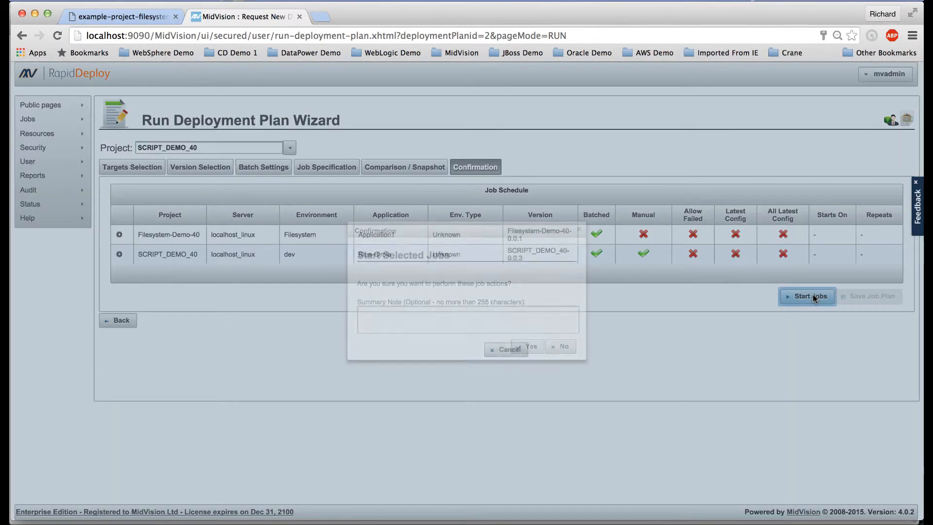
Confirm starting the jobs and check that SCRIPT_DEMO_40 job 29 sits halted in Running Jobs
left_click(530, 347)
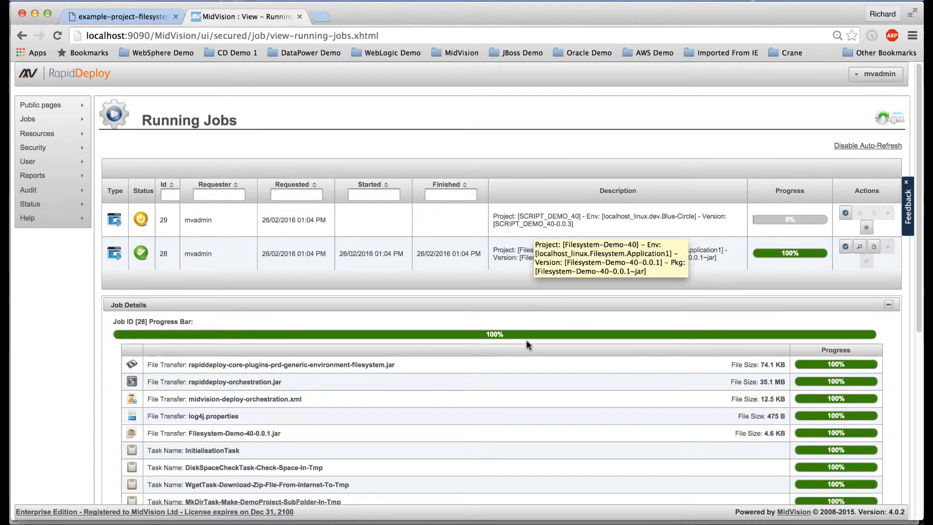
scroll(540, 426, "down", 6)
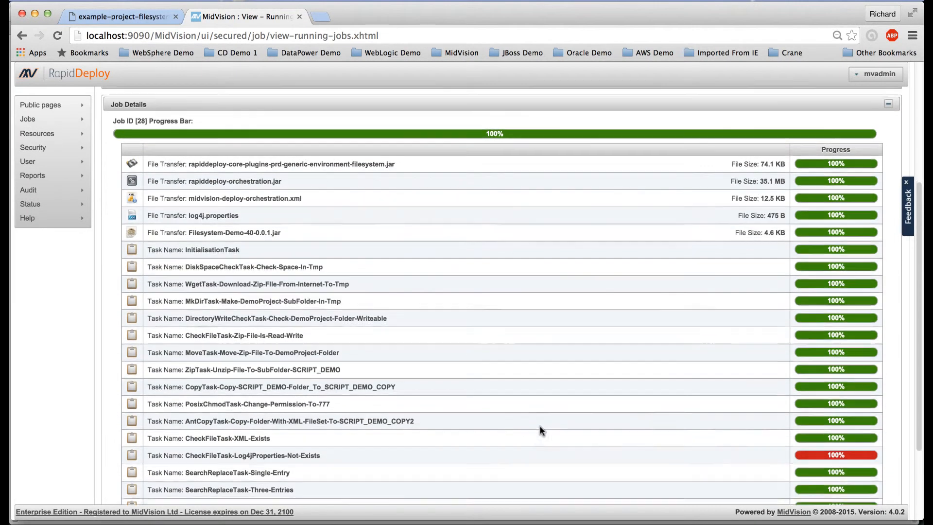
scroll(539, 426, "up", 6)
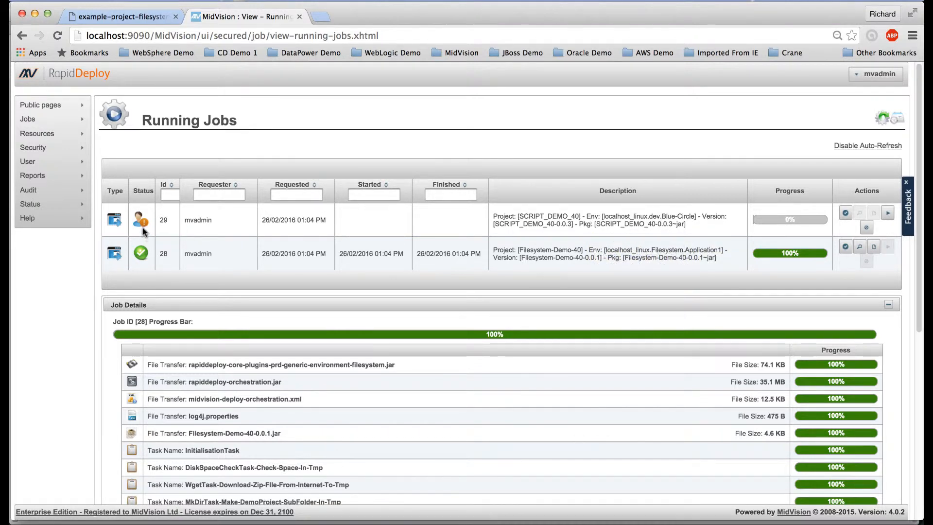
mouse_move(143, 224)
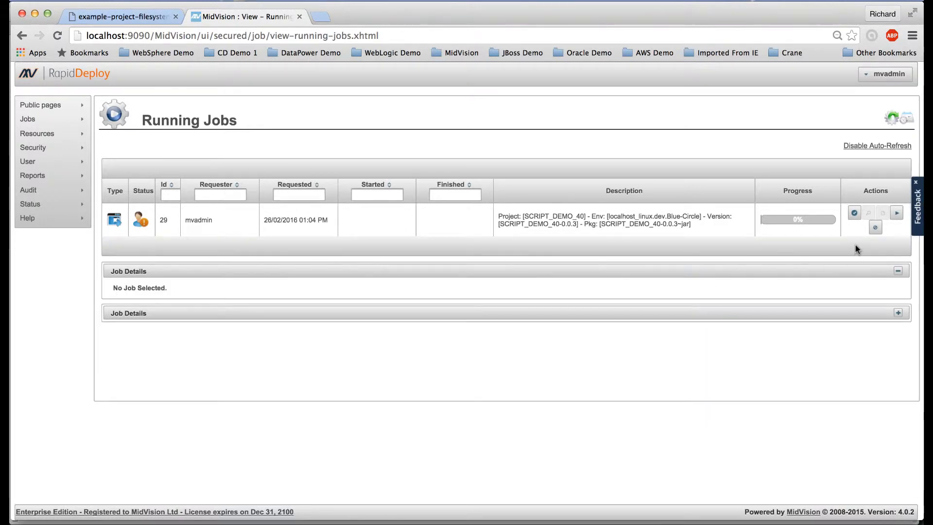
Resume halted SCRIPT_DEMO_40 job 29 from Running Jobs and confirm it
left_click(898, 217)
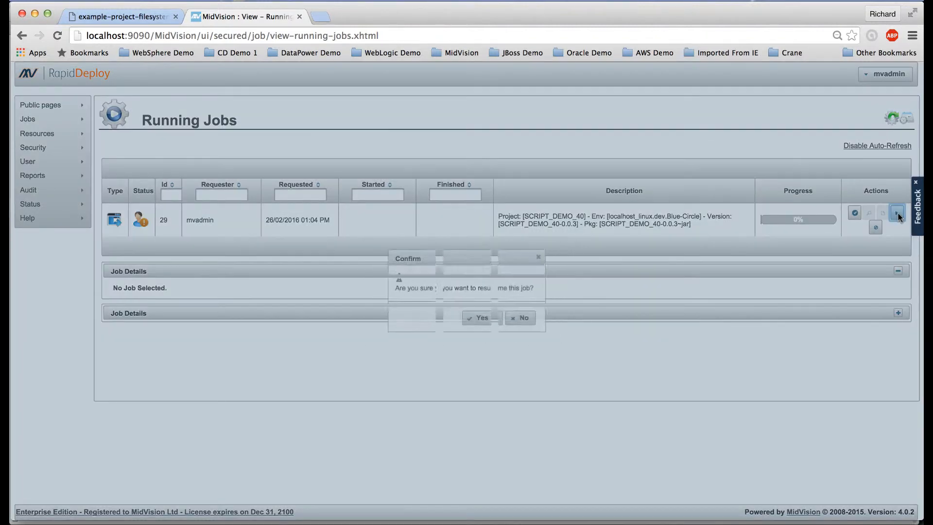
left_click(471, 315)
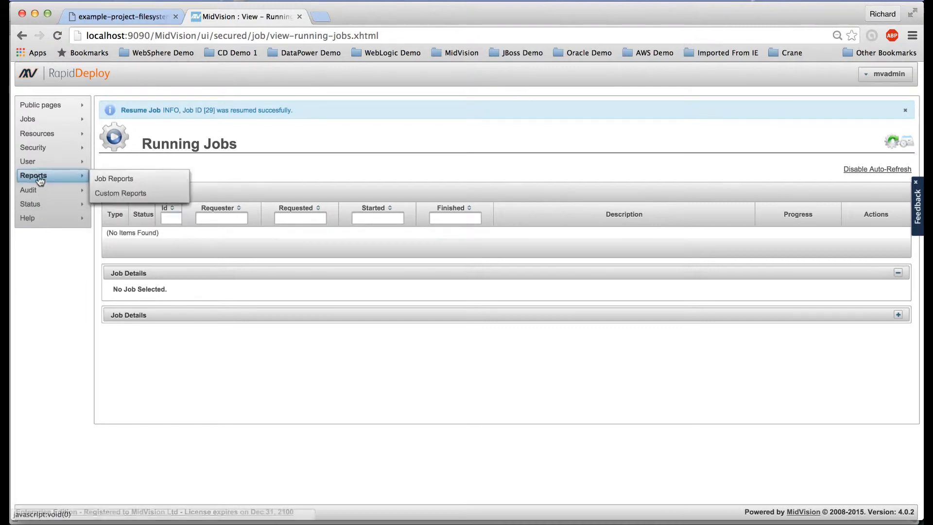
Open Parent-Project for editing on its Orchestration tab
mouse_move(43, 138)
left_click(101, 138)
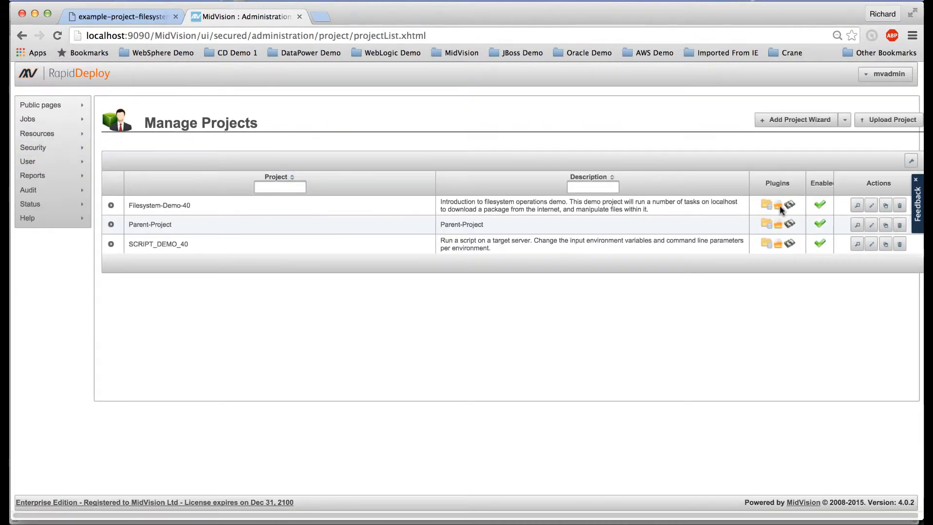
left_click(857, 226)
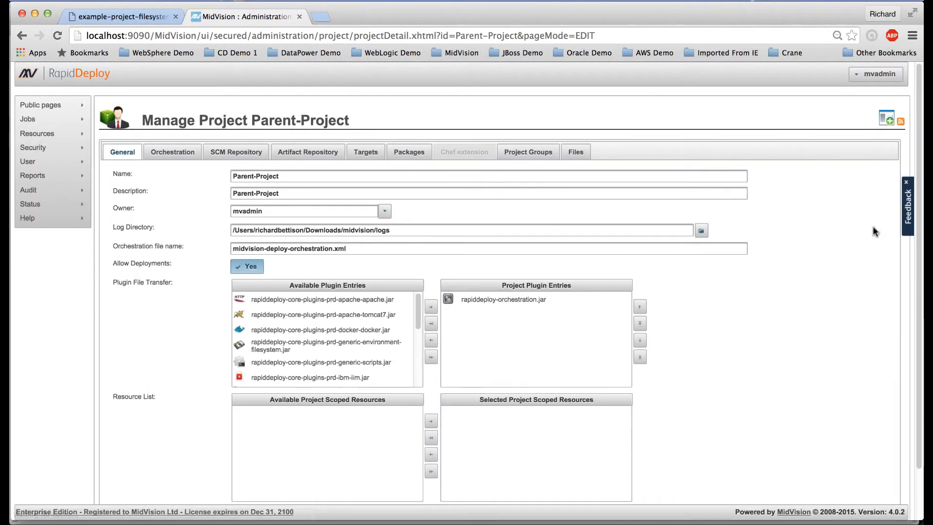
left_click(170, 153)
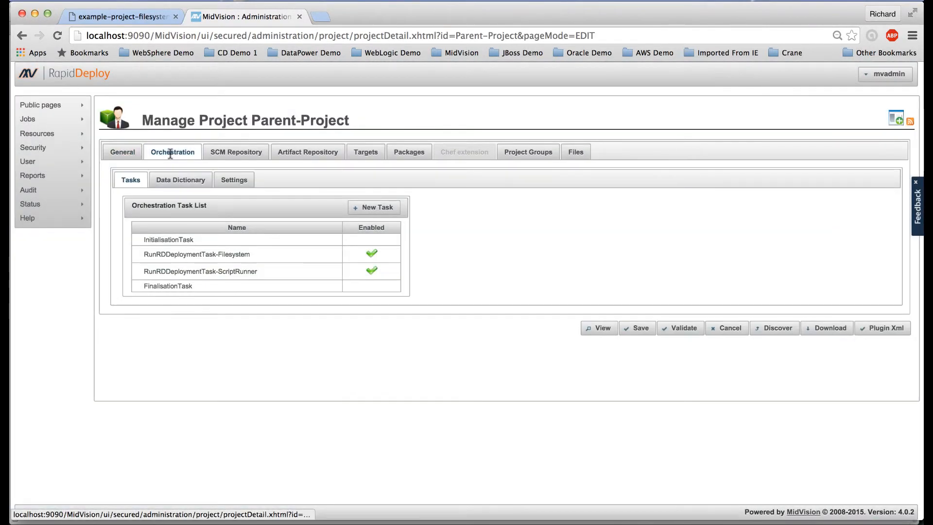
Add a new HaltTask from the IO task group to the orchestration
left_click(377, 208)
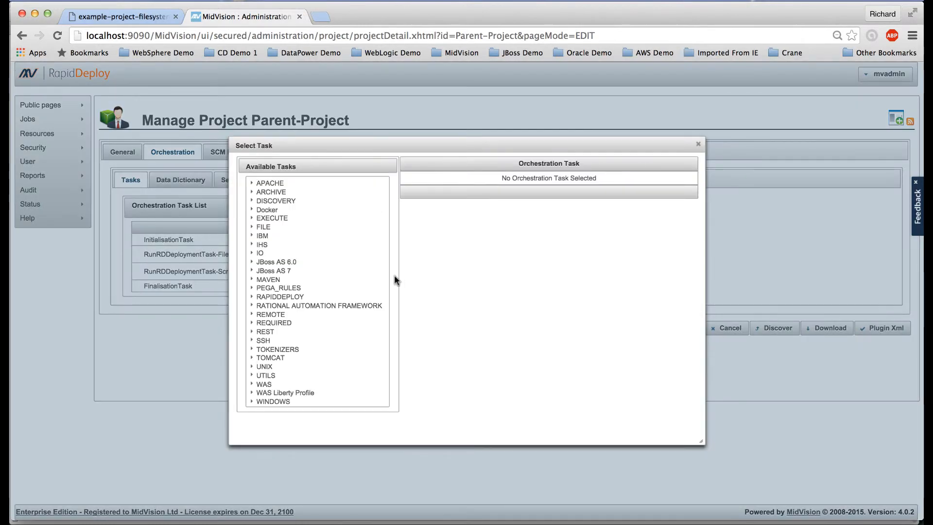
left_click(251, 253)
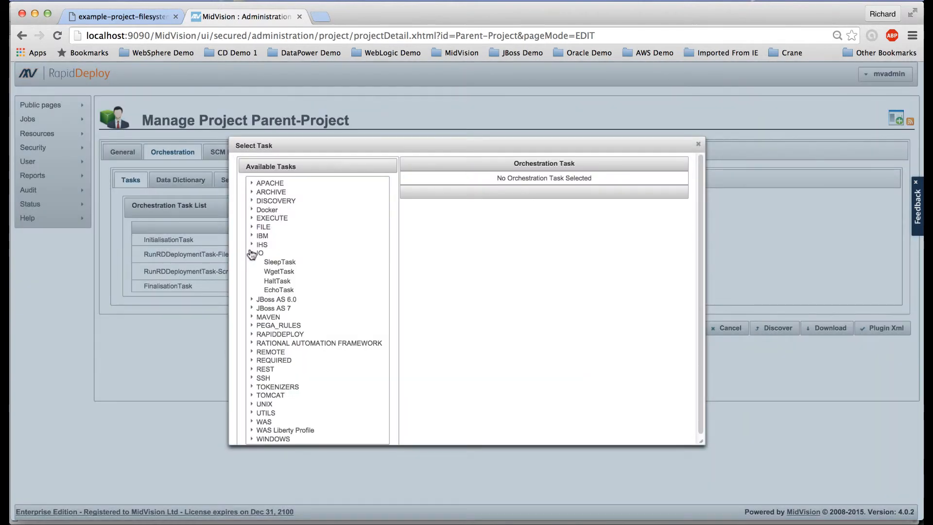
left_click(277, 282)
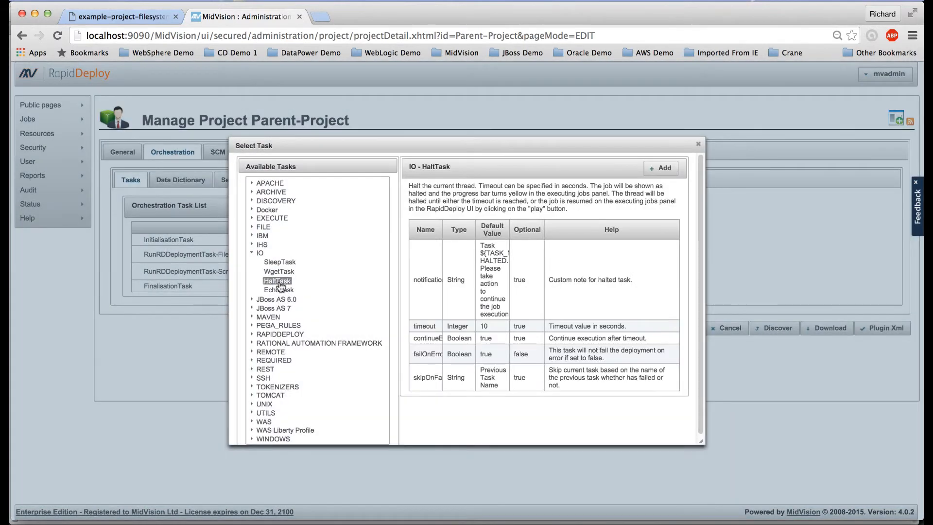
left_click(661, 168)
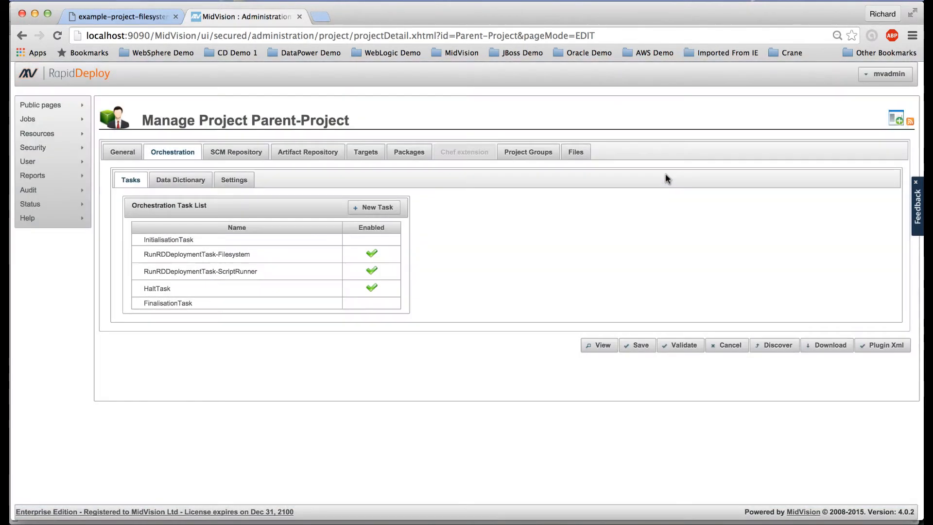
Move HaltTask up one place so it follows RunRDDeploymentTask-Filesystem, ahead of ScriptRunner
left_click(336, 292)
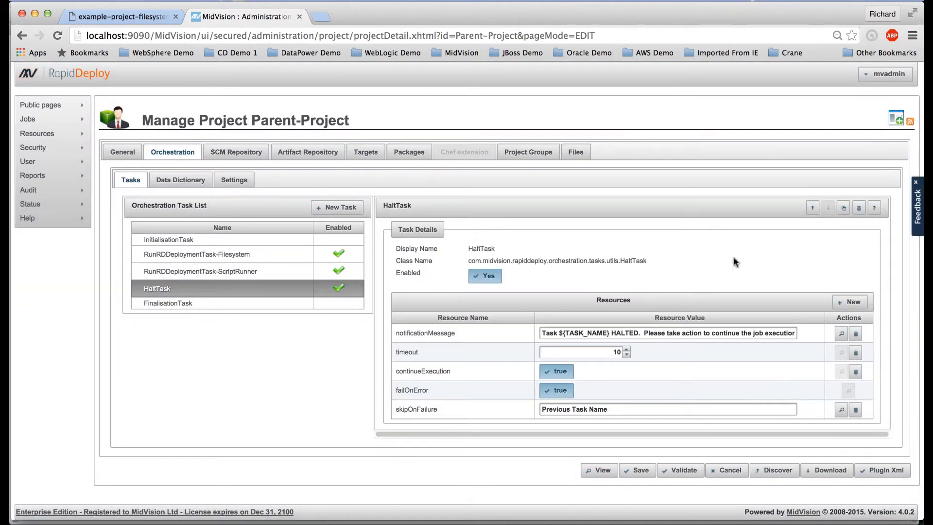
left_click(811, 209)
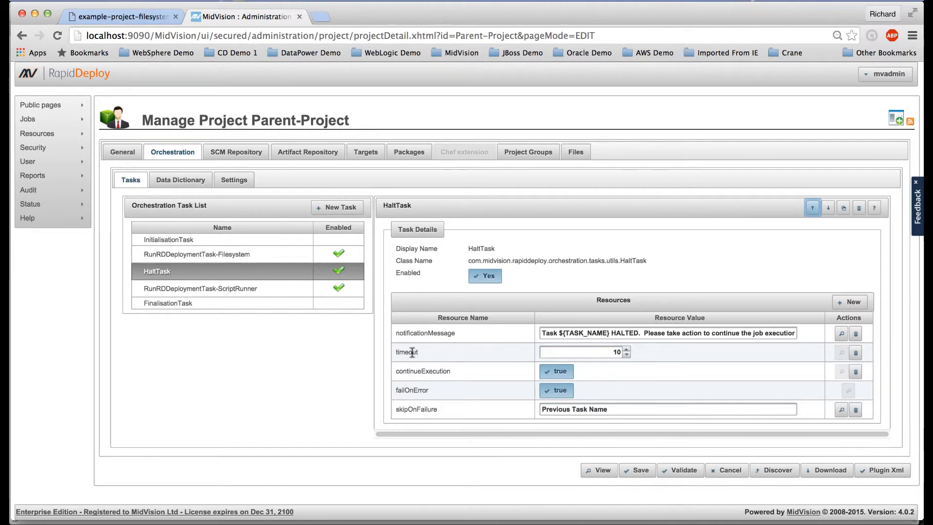
mouse_move(412, 353)
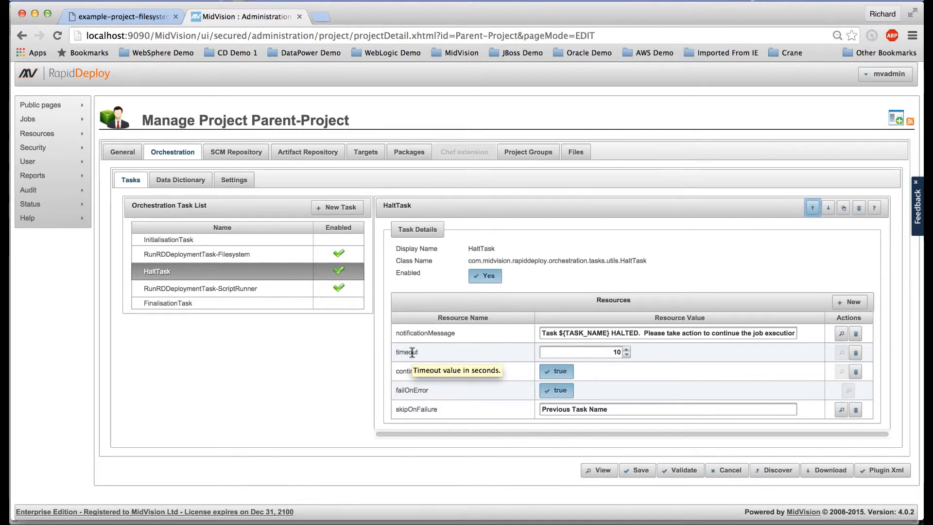
Change HaltTask's timeout to 100000 seconds and save Parent-Project, continuing to edit
left_click(581, 333)
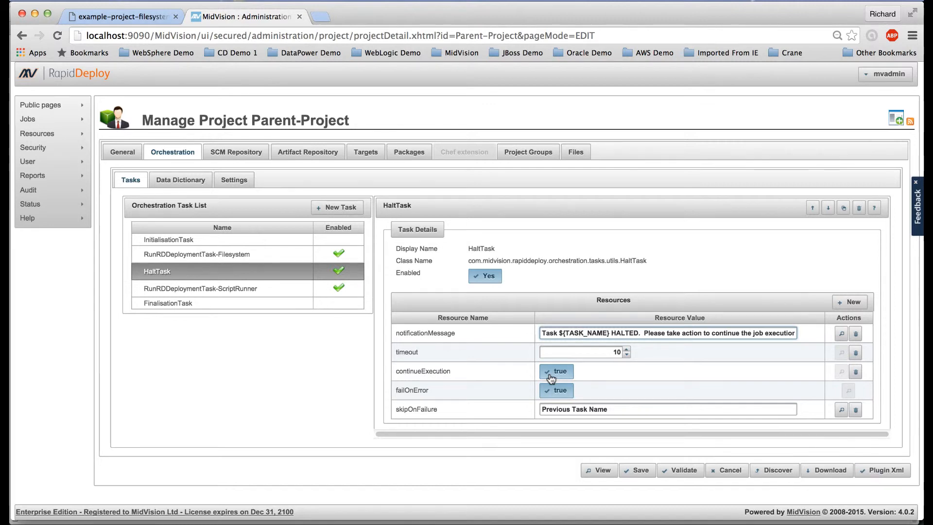
left_click(617, 352)
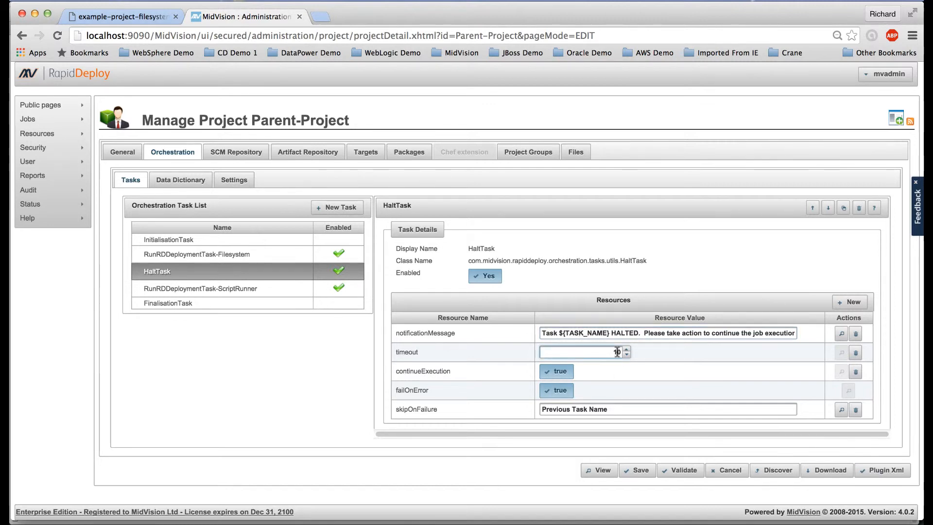
type("0000")
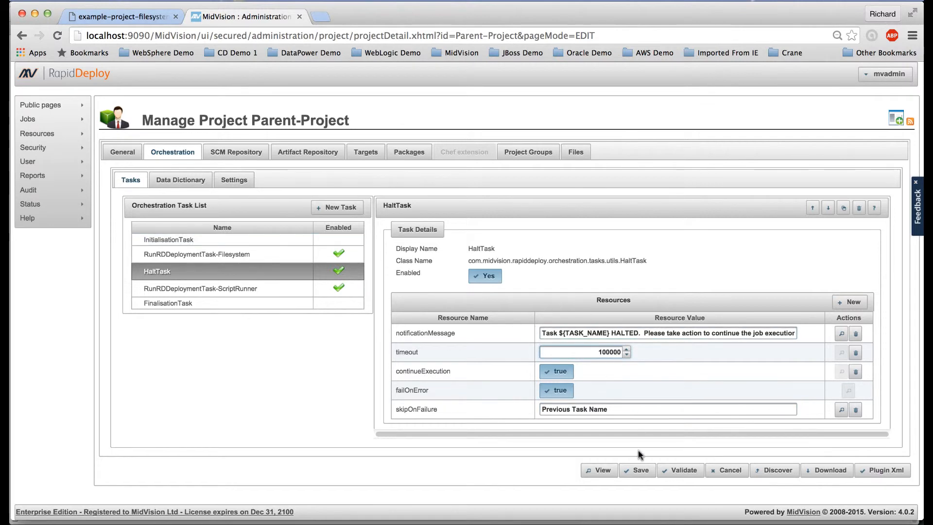
left_click(634, 470)
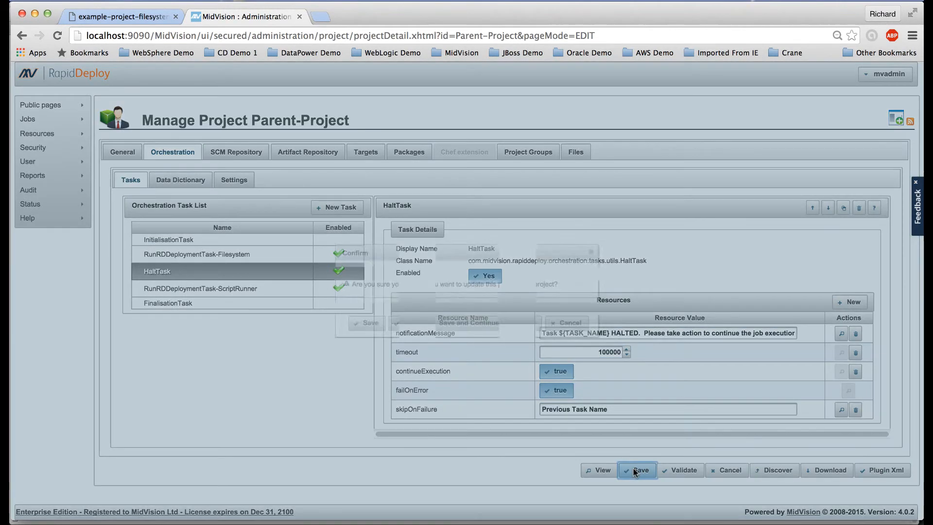
left_click(467, 310)
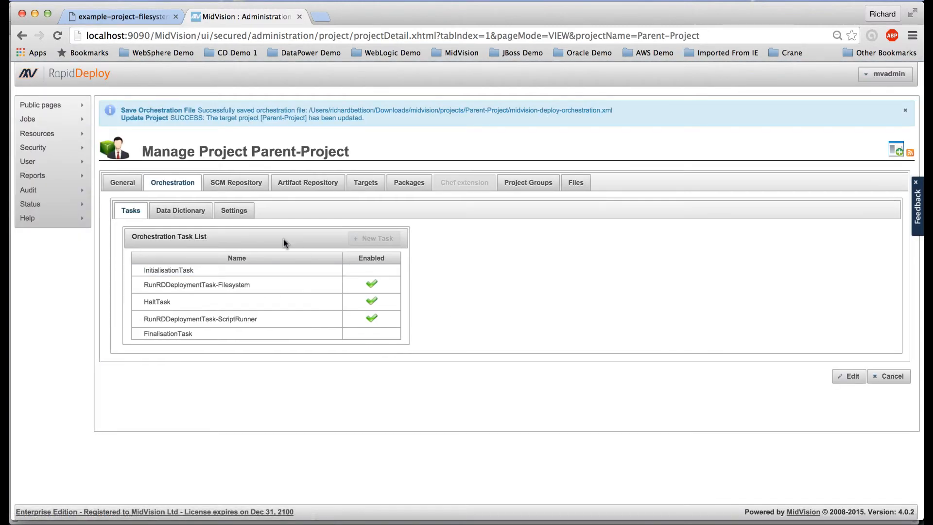
left_click(238, 210)
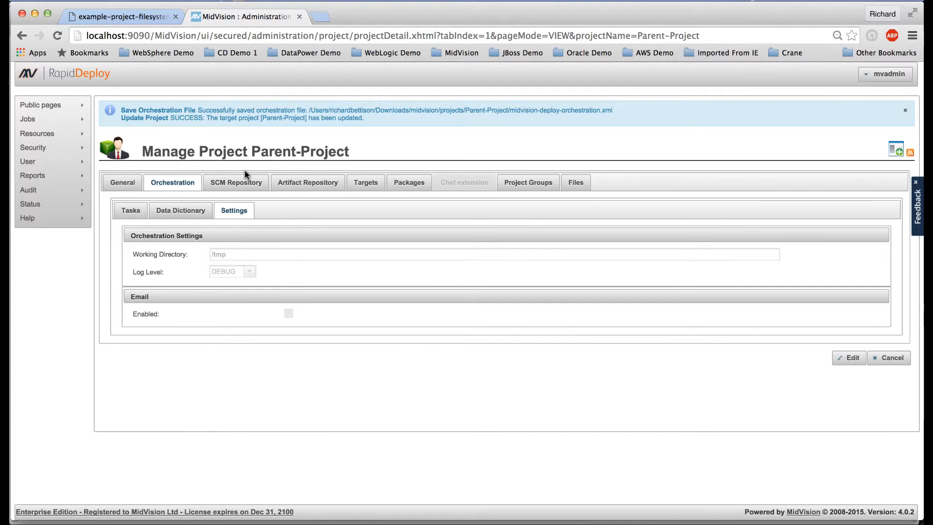
Begin a new job for Parent-Project and add the FilesystemAndScripts application target
mouse_move(70, 120)
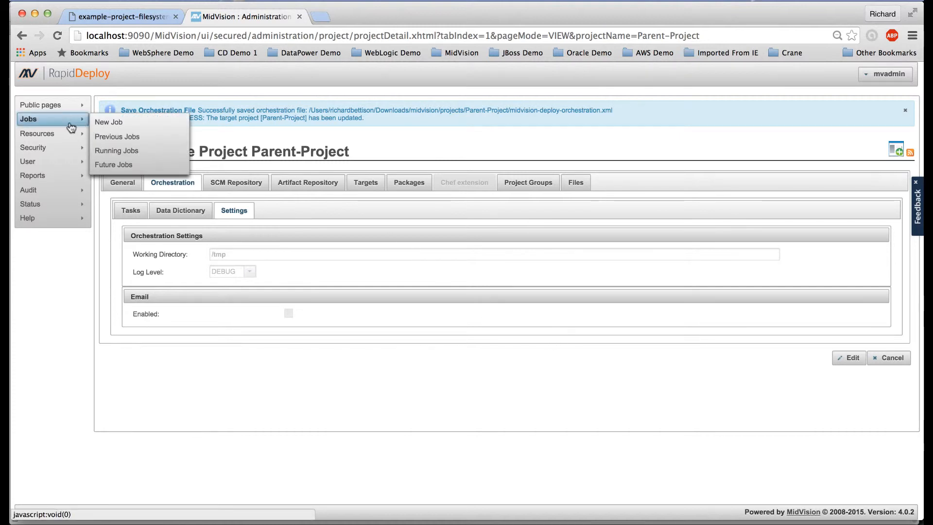
left_click(121, 125)
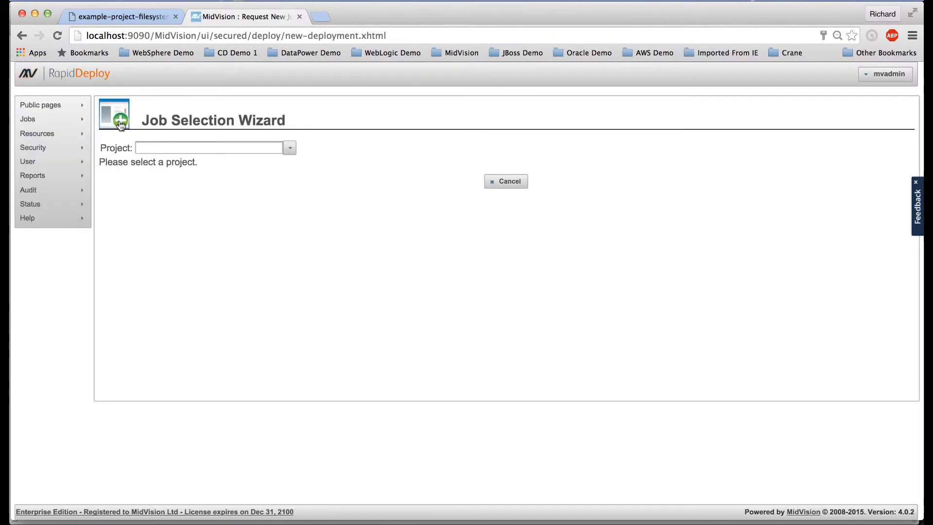
left_click(290, 148)
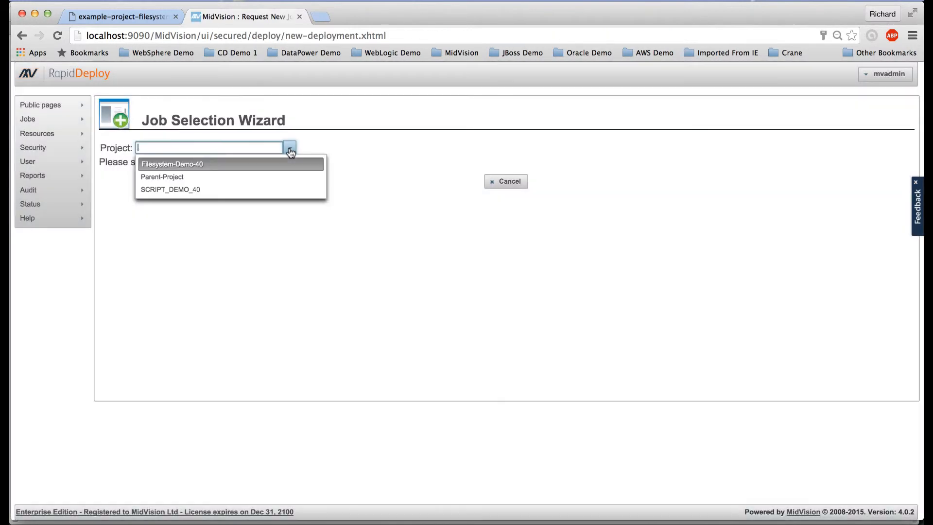
left_click(249, 177)
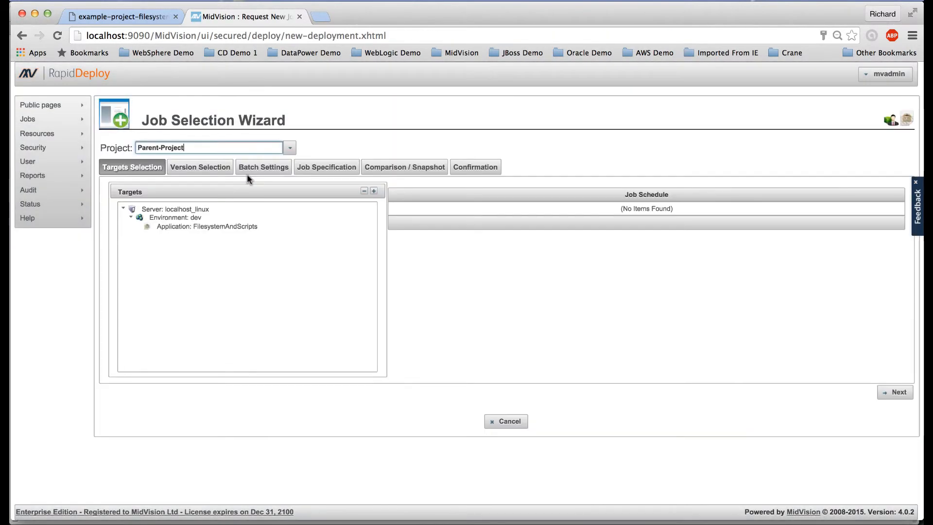
double_click(225, 227)
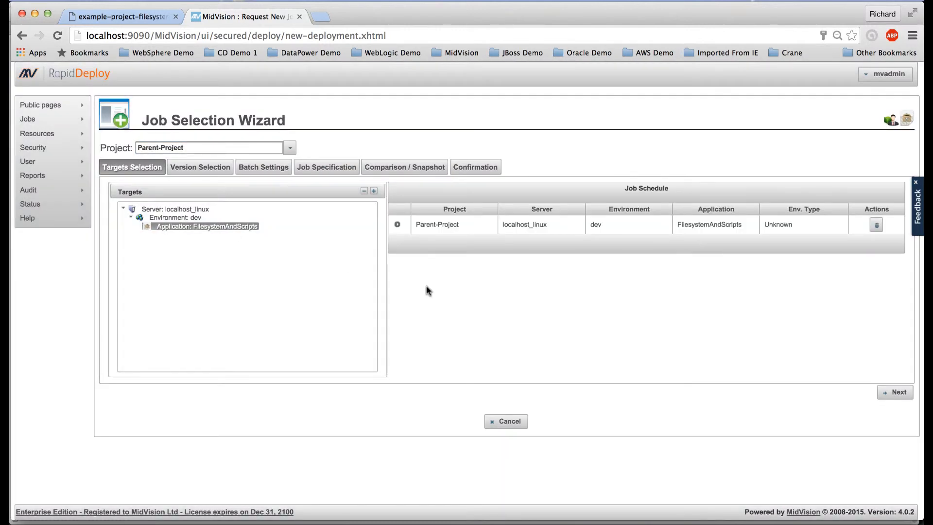
Skip the wizard to Confirmation and start the Parent-Project job
left_click(889, 388)
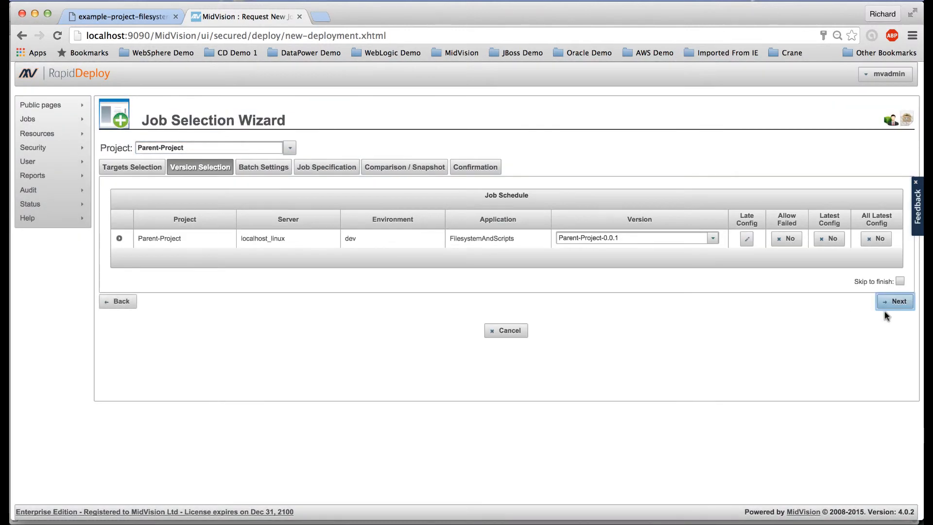
left_click(900, 282)
left_click(895, 301)
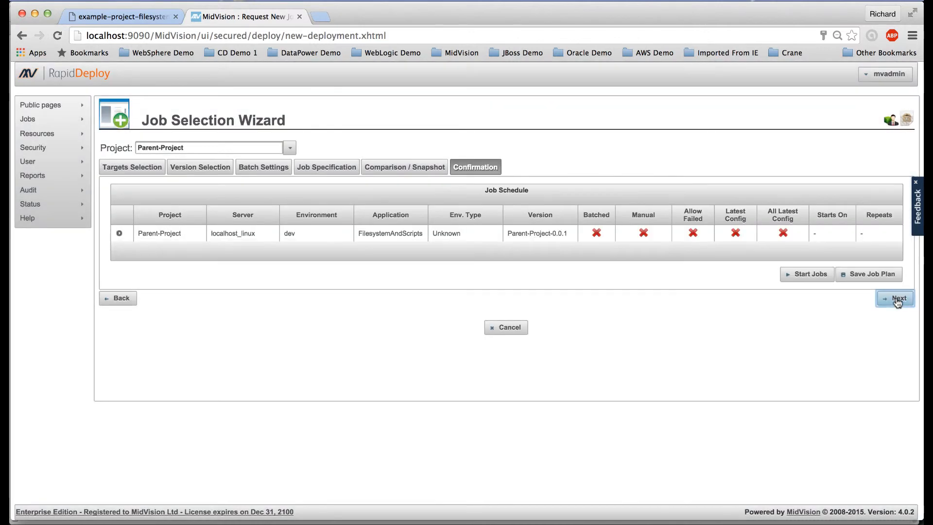
left_click(808, 282)
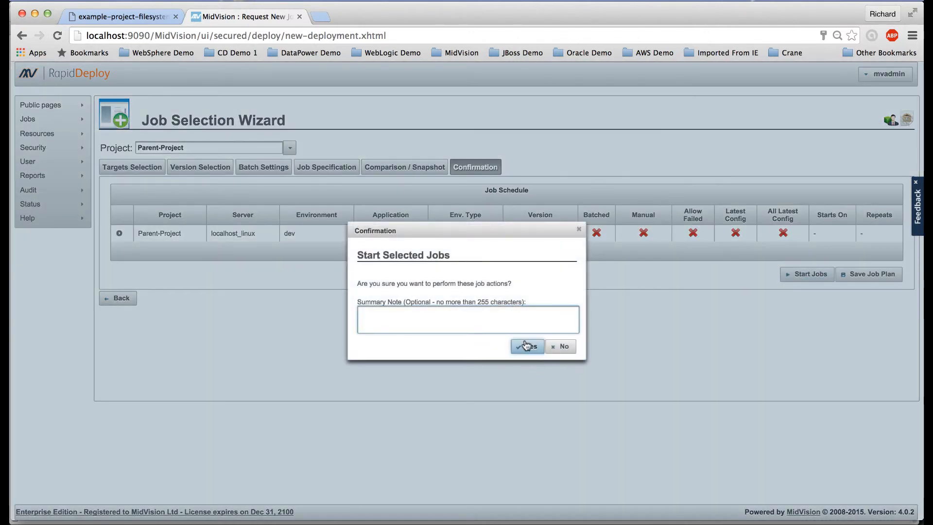
left_click(527, 345)
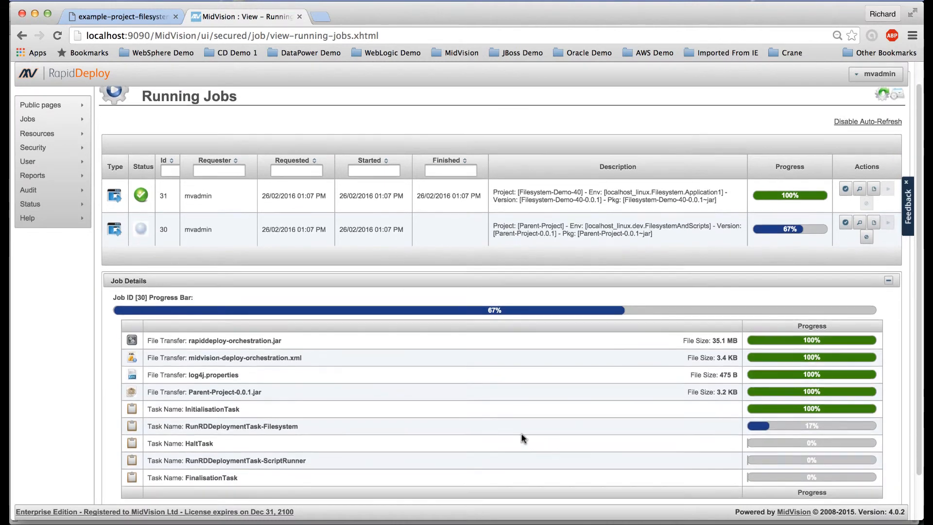
Watch Running Jobs until Parent-Project job 30 halts at 67% after Filesystem job 31 completes
scroll(522, 437, "down", 2)
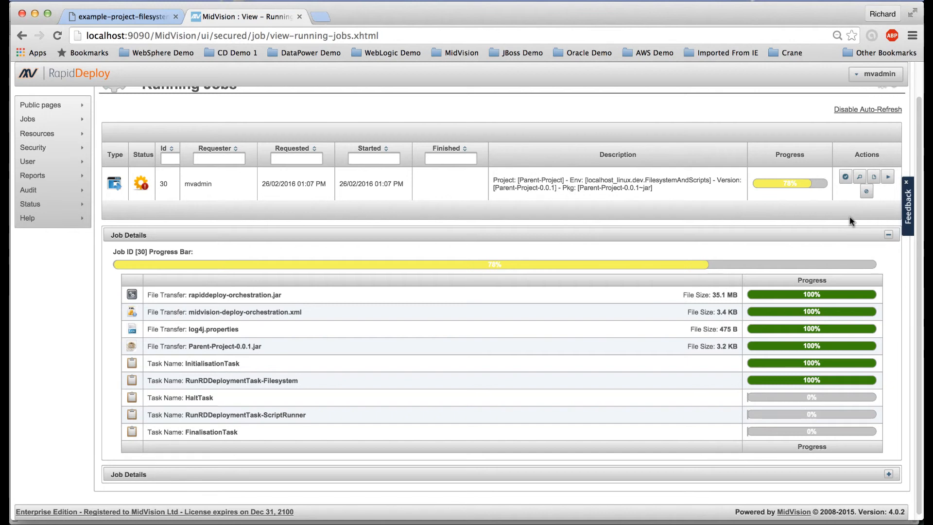
Resume the halted Parent-Project job 30, then view the Previous Jobs list
left_click(887, 179)
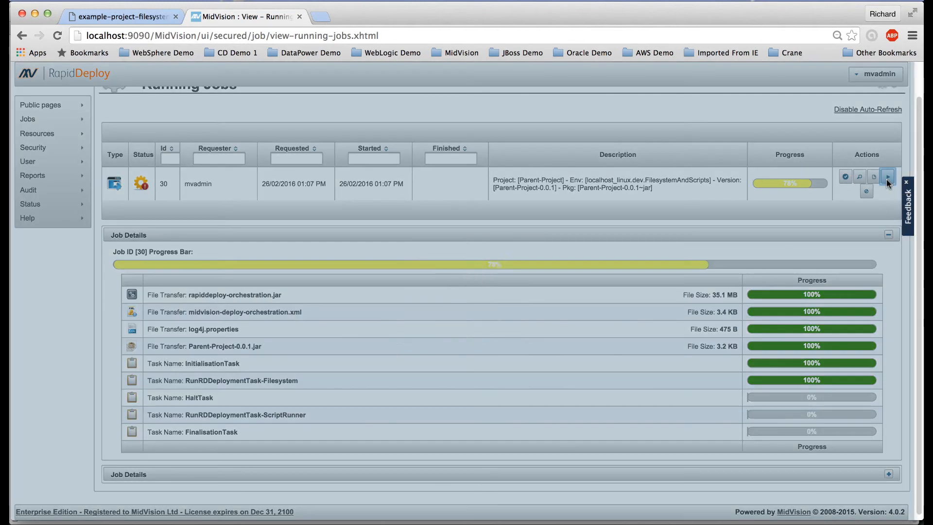
left_click(471, 314)
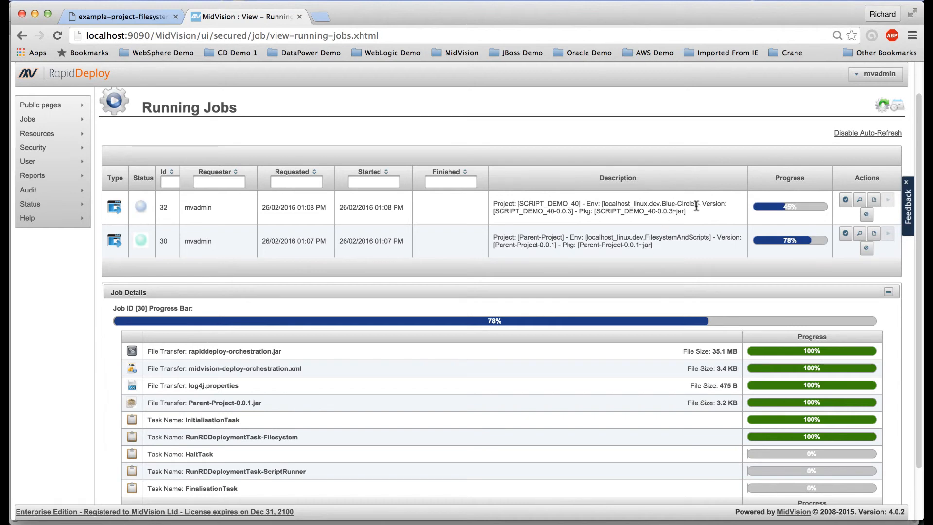
mouse_move(42, 135)
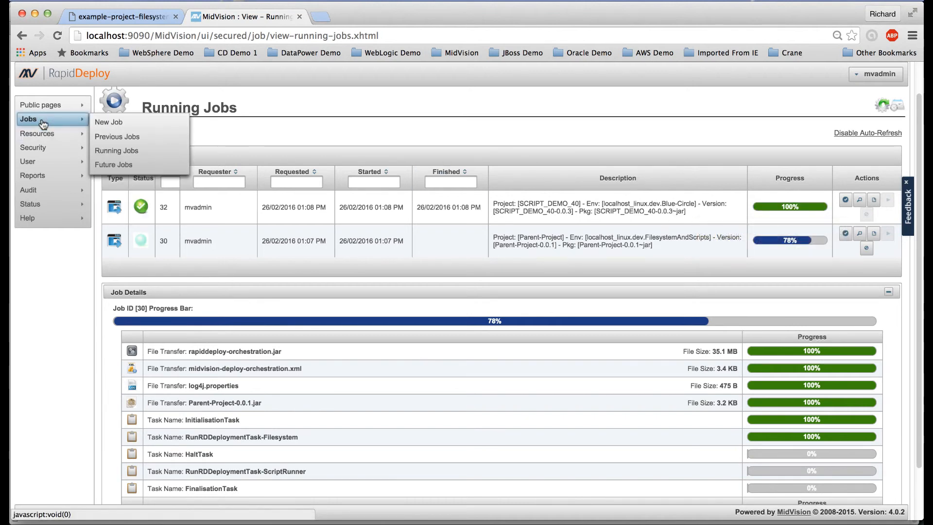
left_click(111, 138)
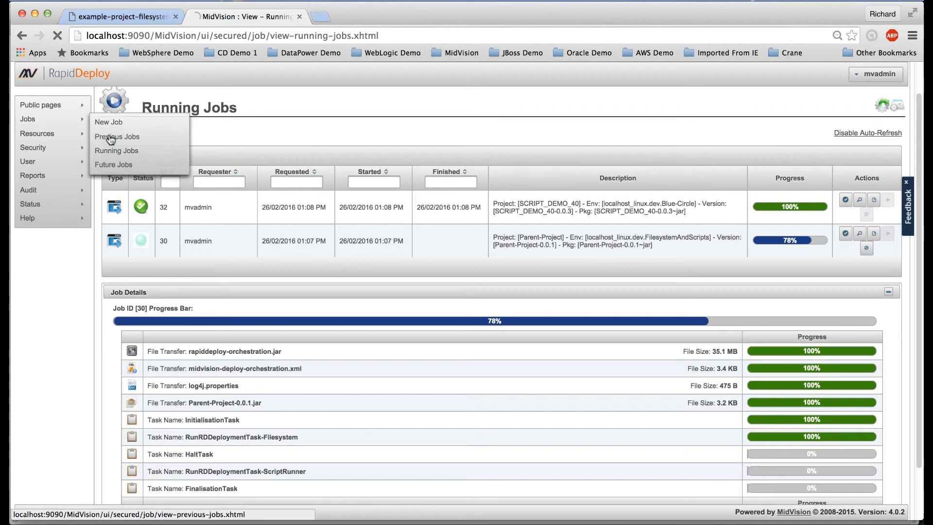